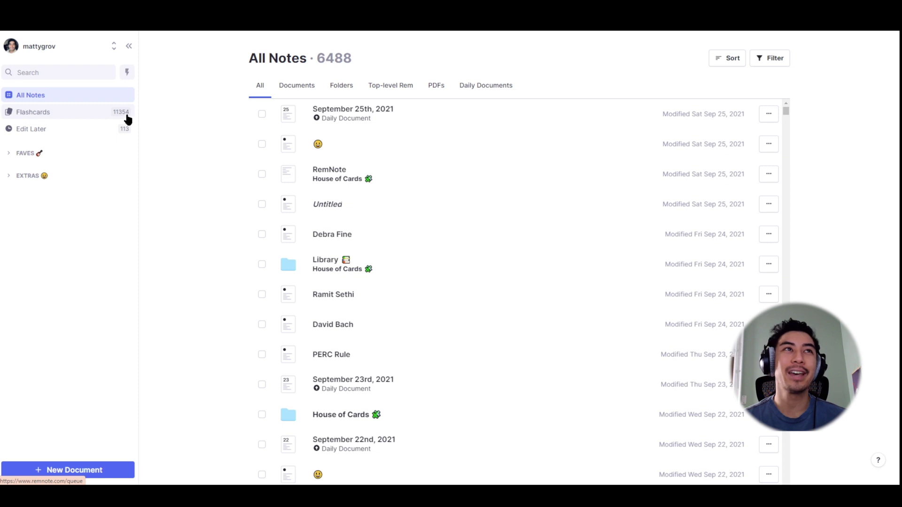
# - Open the practice queue covering all flashcards and return to the notes list
pyautogui.click(90, 115)
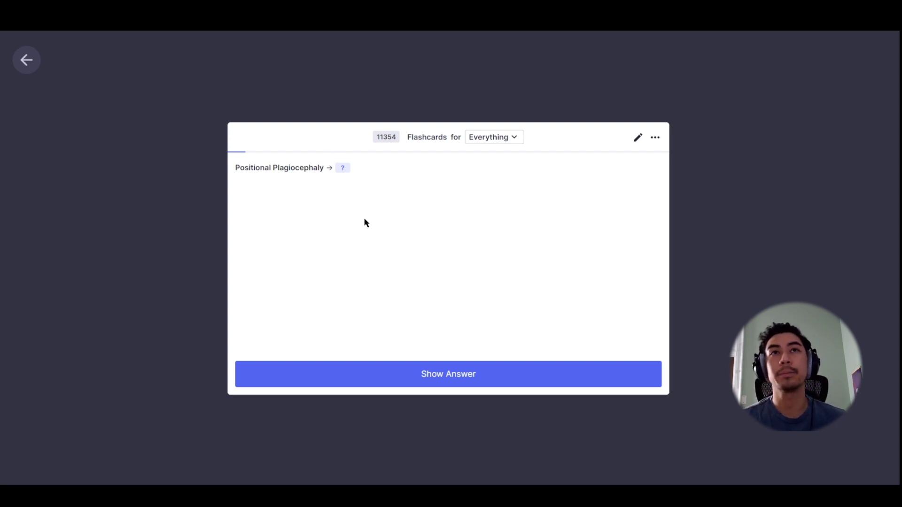
pyautogui.press('Escape')
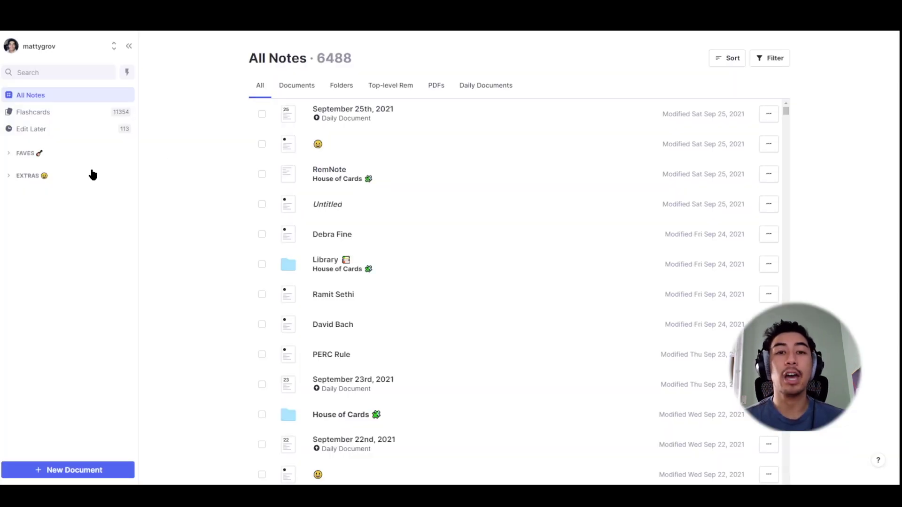
# - Expand the favourites down to the Medicine subfolders, open the Endocrine flashcard queue, and exit it
pyautogui.click(10, 154)
pyautogui.click(9, 169)
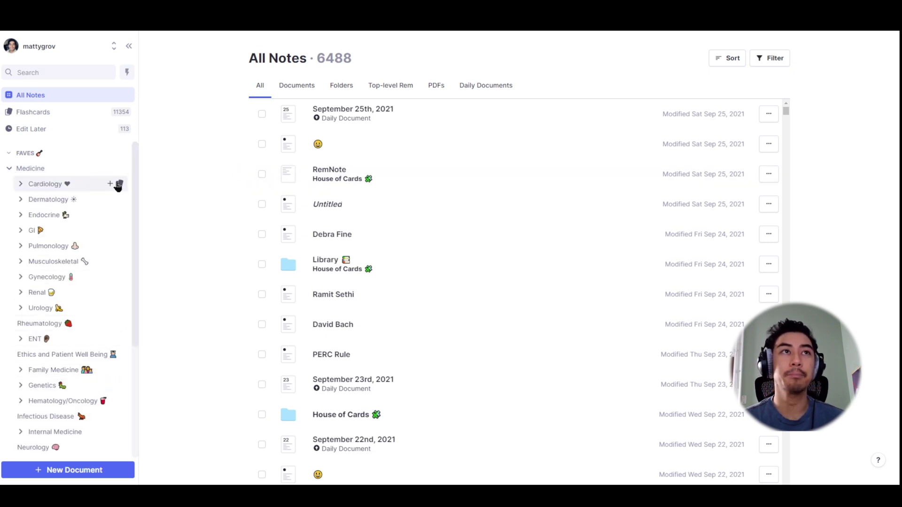
pyautogui.click(119, 216)
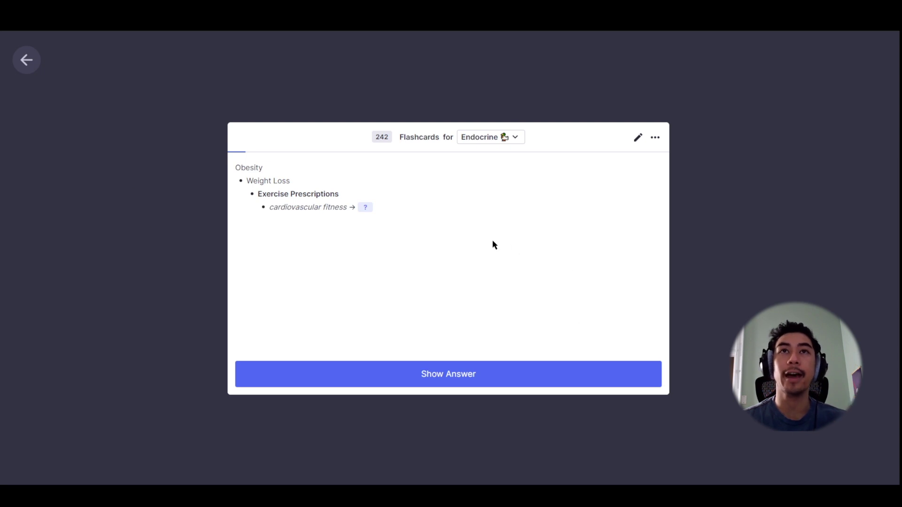
pyautogui.press('Escape')
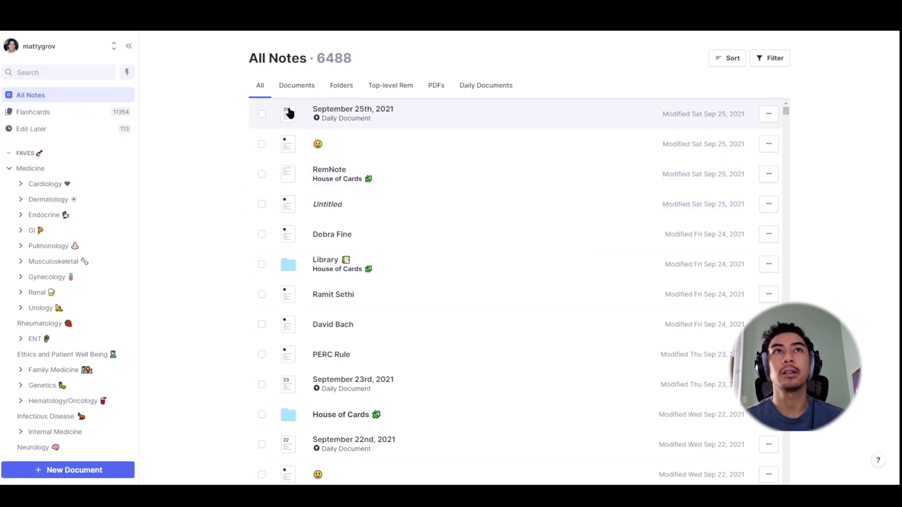
# - Restrict the notes list to folders and view the practice options for the Obstetrics folder
pyautogui.click(340, 90)
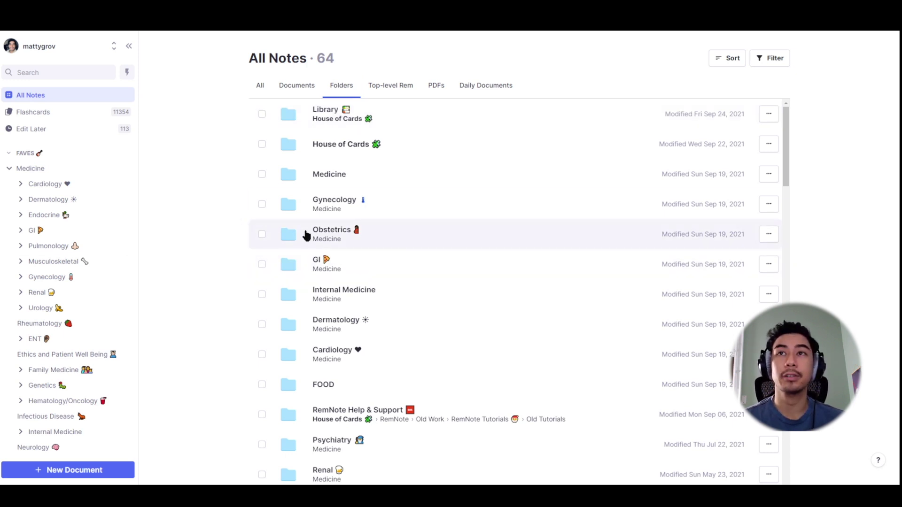
pyautogui.click(770, 235)
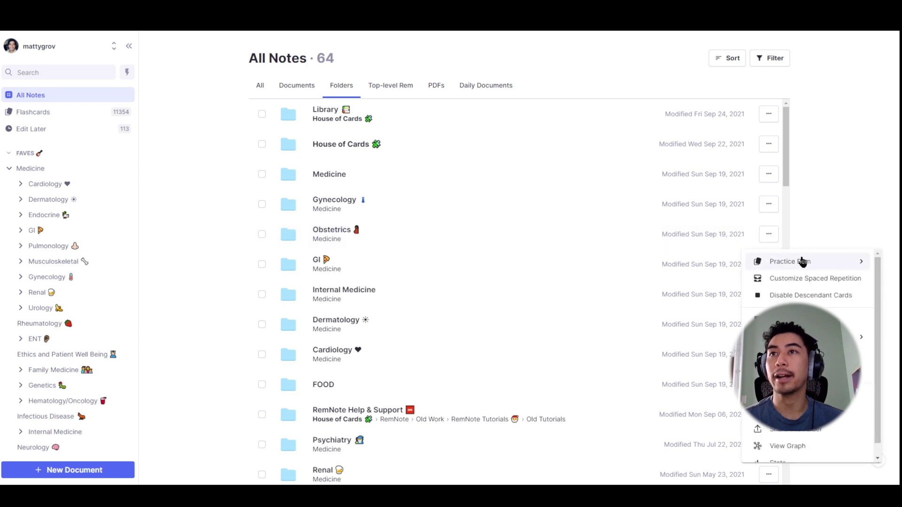
pyautogui.moveTo(800, 260)
pyautogui.click(801, 238)
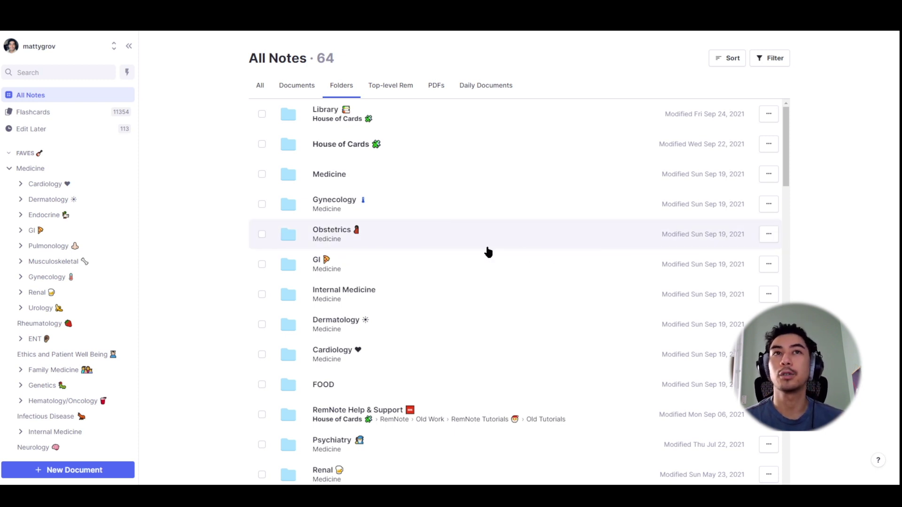
# - Open the Obstetrics folder, start practicing it with spaced repetition, and leave the queue
pyautogui.click(397, 242)
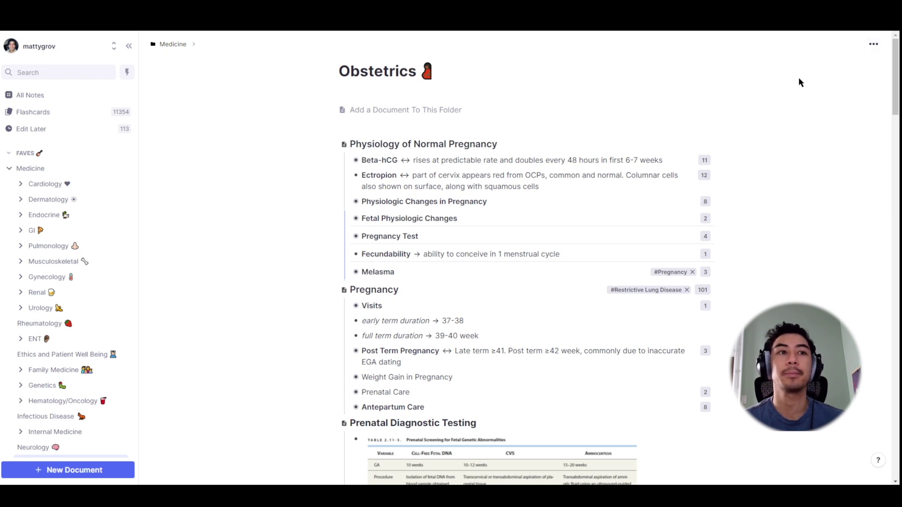
pyautogui.click(873, 50)
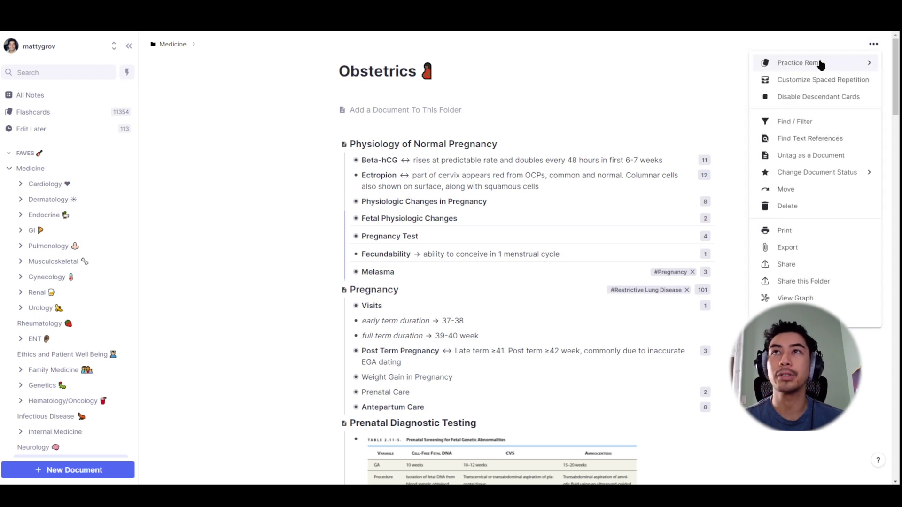
pyautogui.moveTo(805, 66)
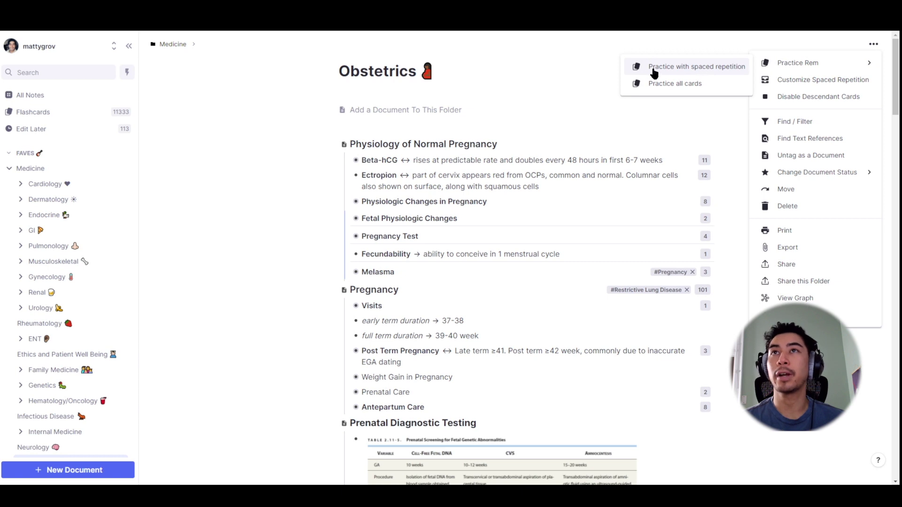
pyautogui.click(677, 71)
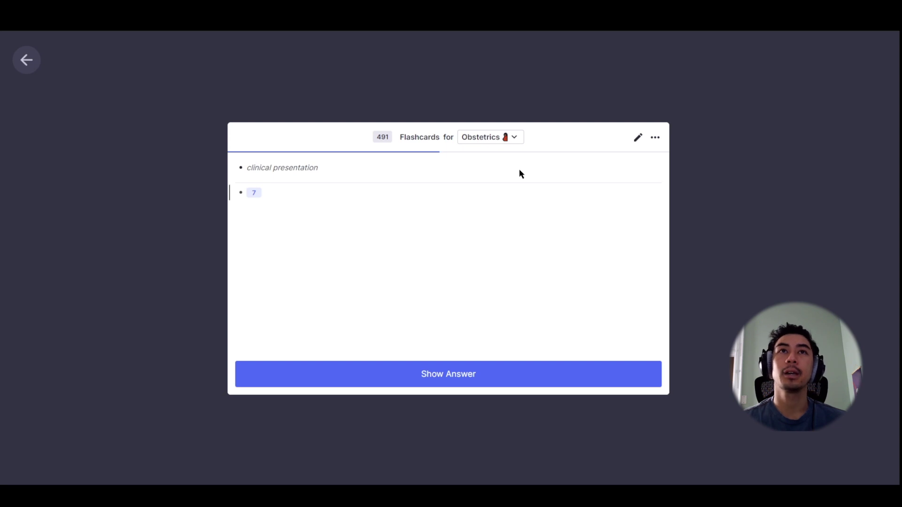
pyautogui.press('Escape')
# - Start practicing all cards in the Obstetrics folder, continuing from the prior checkpoint
pyautogui.click(873, 43)
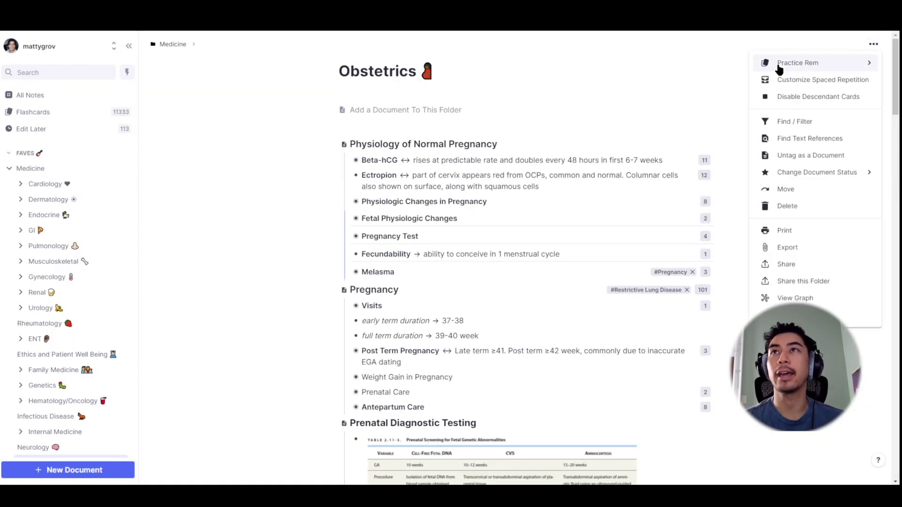
pyautogui.click(655, 89)
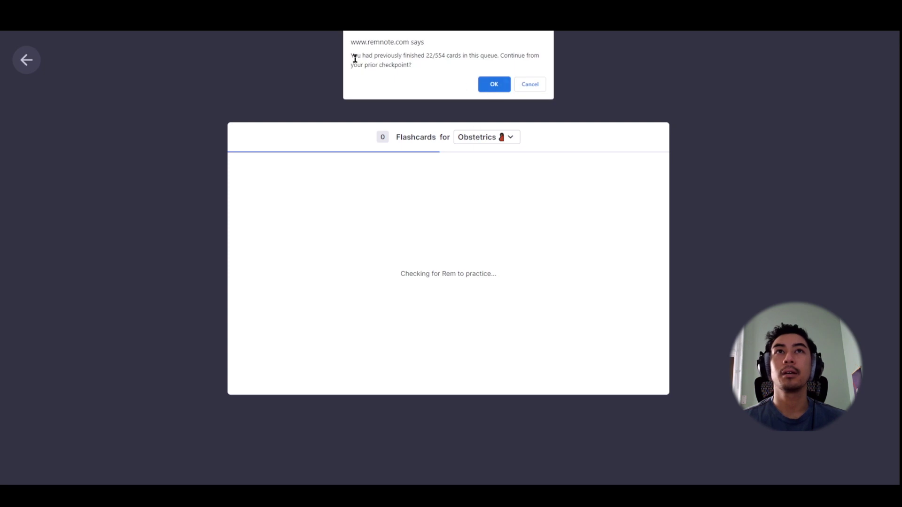
pyautogui.moveTo(356, 58); pyautogui.dragTo(455, 66)
pyautogui.click(439, 67)
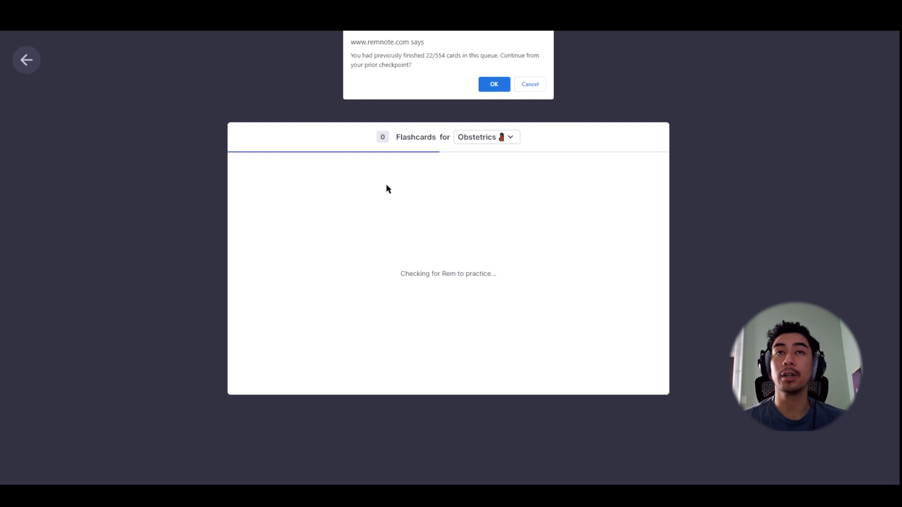
pyautogui.click(494, 84)
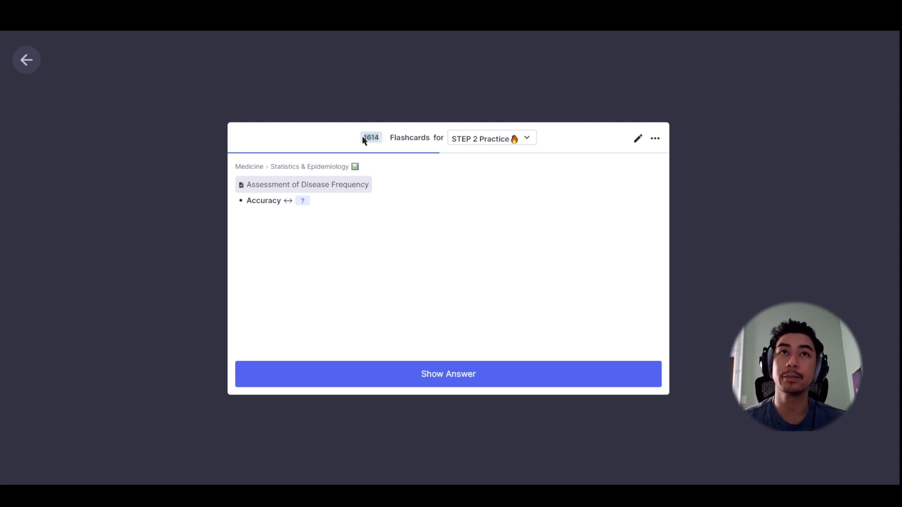
# - Check the list of recently practiced documents available from the STEP 2 Practice queue
pyautogui.click(532, 144)
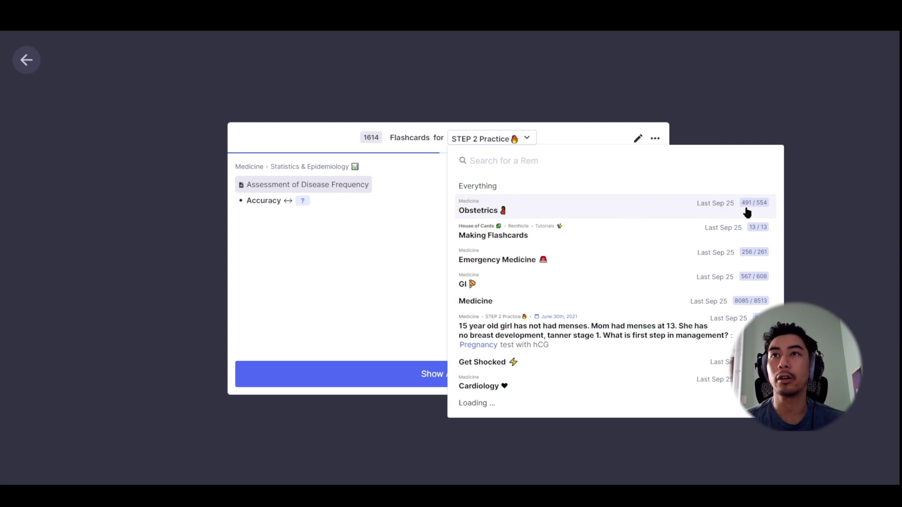
pyautogui.press('Escape')
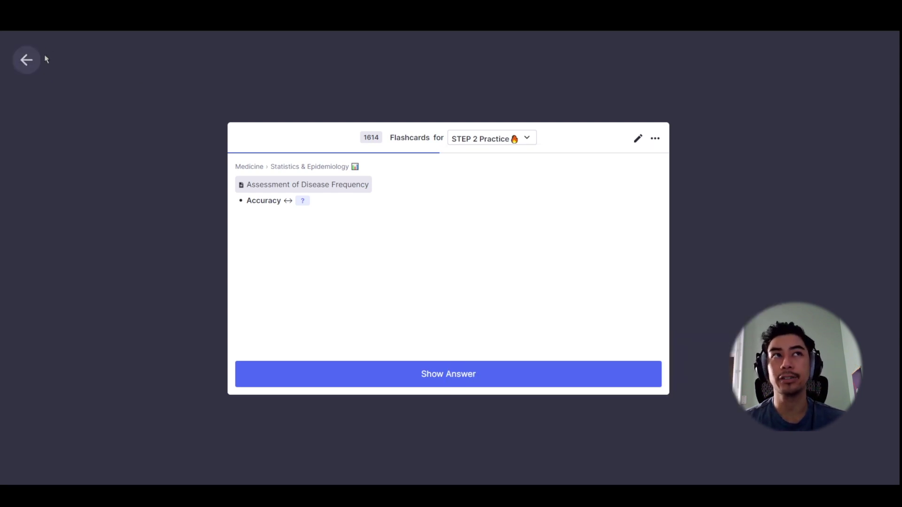
# - Correct "retrperitoneum" to "retroperitoneum" on the Duodenal Tear card and send it to Edit Later with the message "typo in card"
pyautogui.click(638, 142)
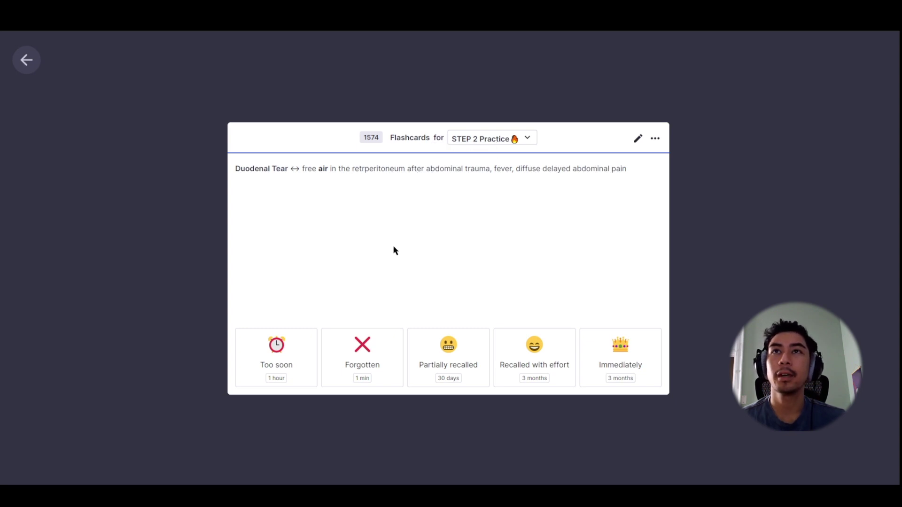
pyautogui.click(636, 142)
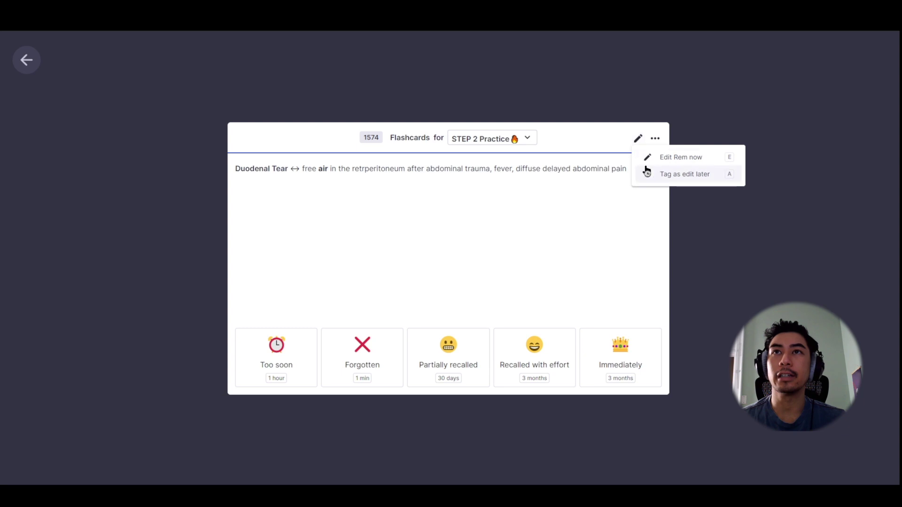
pyautogui.click(684, 163)
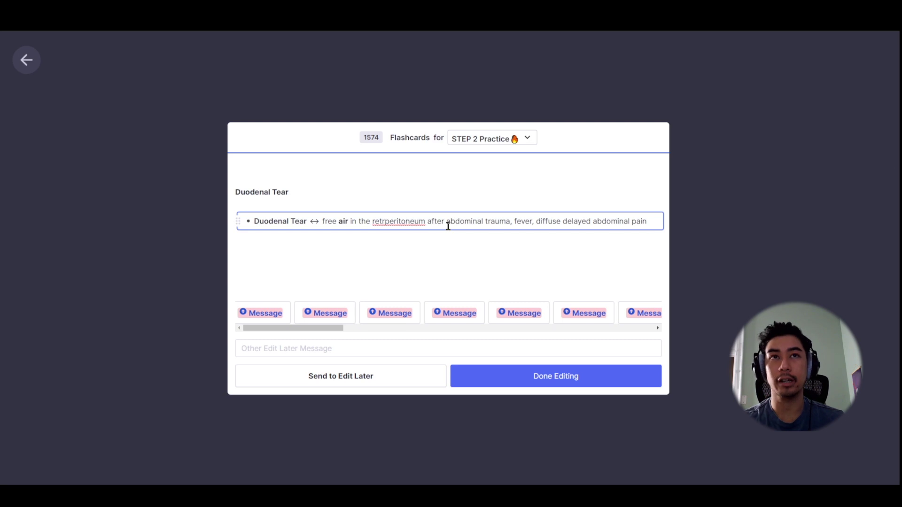
pyautogui.write('o')
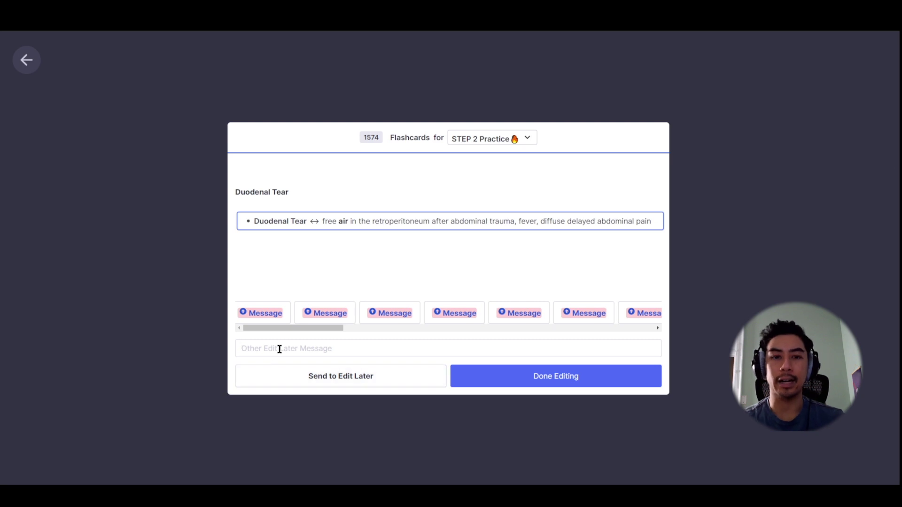
pyautogui.write('typo in card')
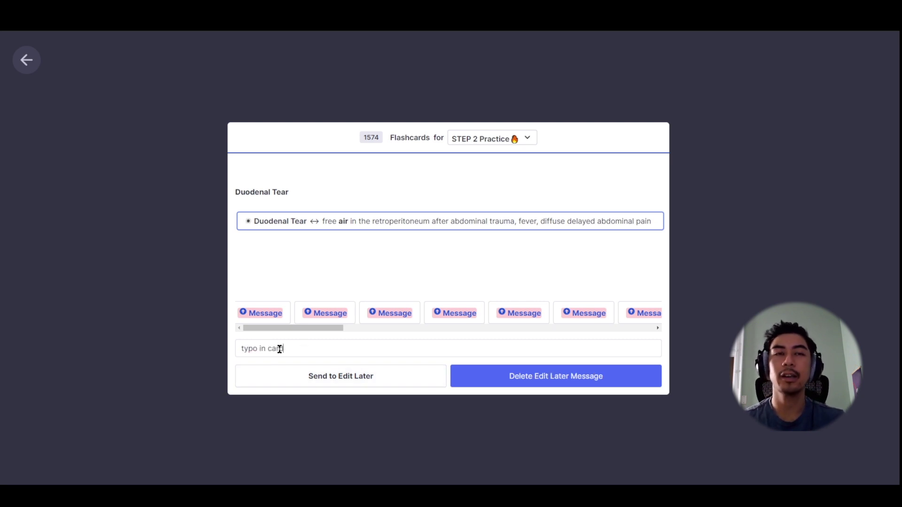
pyautogui.click(324, 381)
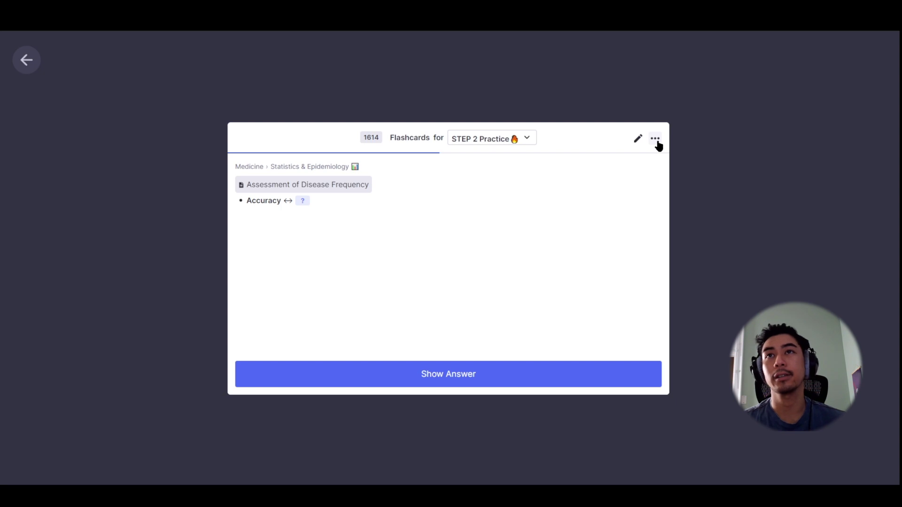
# - Review the disable, document preview and metadata options offered for the Accuracy flashcard
pyautogui.click(656, 140)
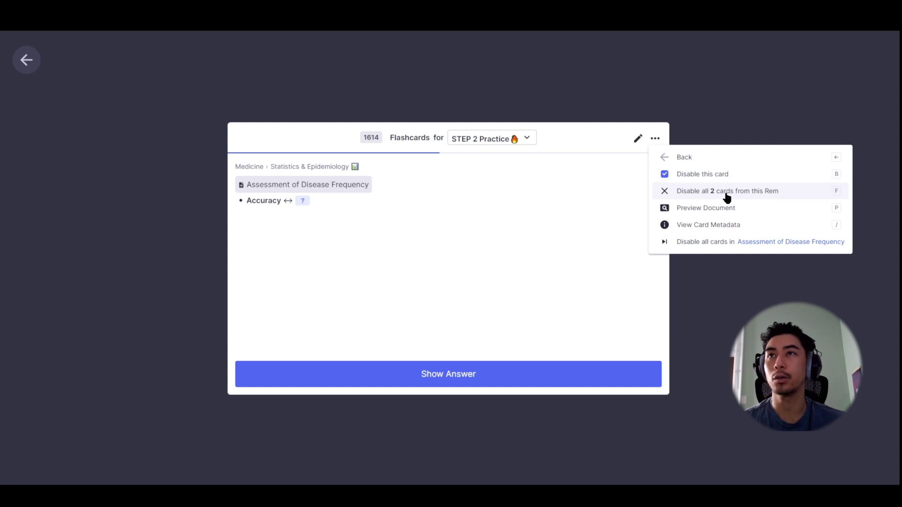
pyautogui.click(655, 139)
pyautogui.click(656, 139)
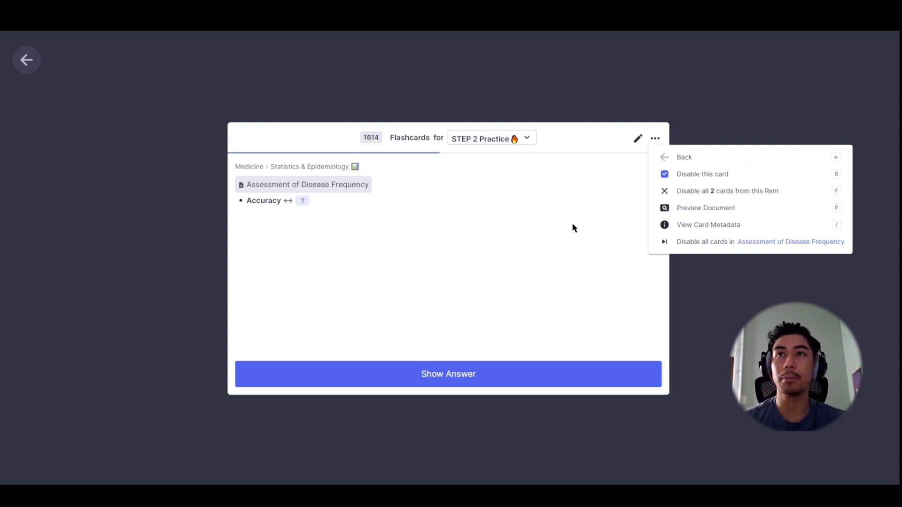
pyautogui.click(524, 226)
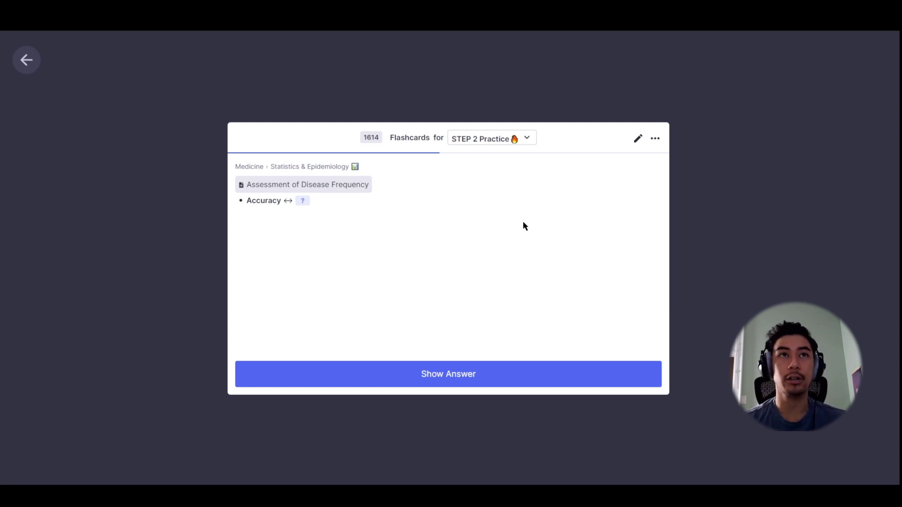
# - Reveal the Accuracy card's answer and preview its source document, Assessment of Disease Frequency
pyautogui.click(455, 373)
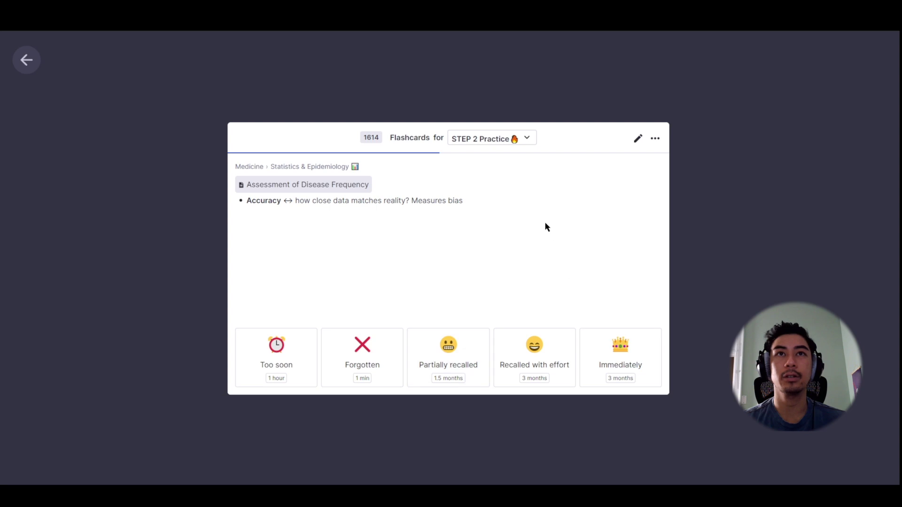
pyautogui.press('p')
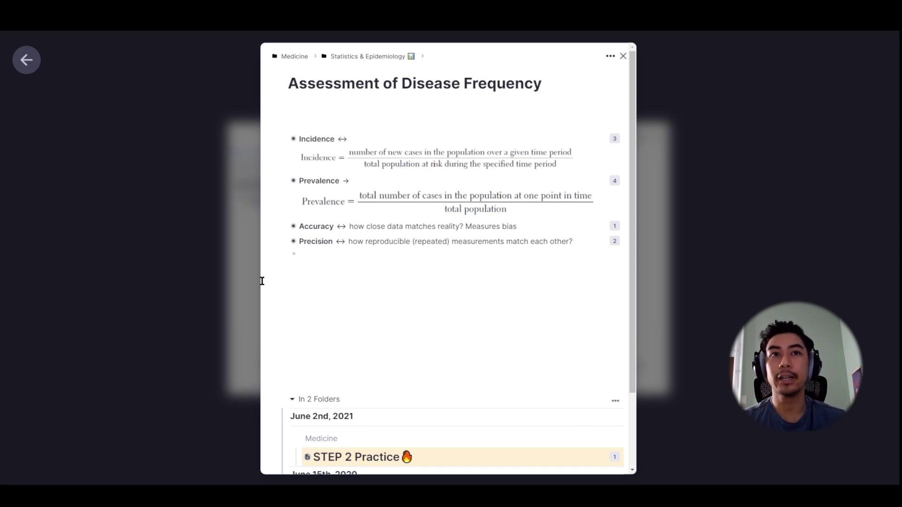
pyautogui.scroll(-1, 419, 213)
pyautogui.scroll(1, 423, 222)
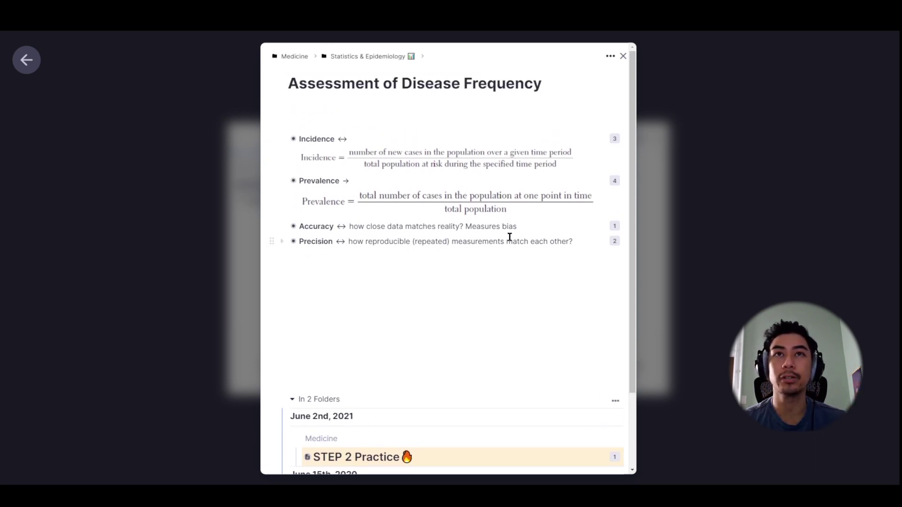
# - Expand the Accuracy Rem in the document preview to view its nested items, and collapse it again
pyautogui.click(544, 229)
pyautogui.hotkey('ctrl', 'Down')
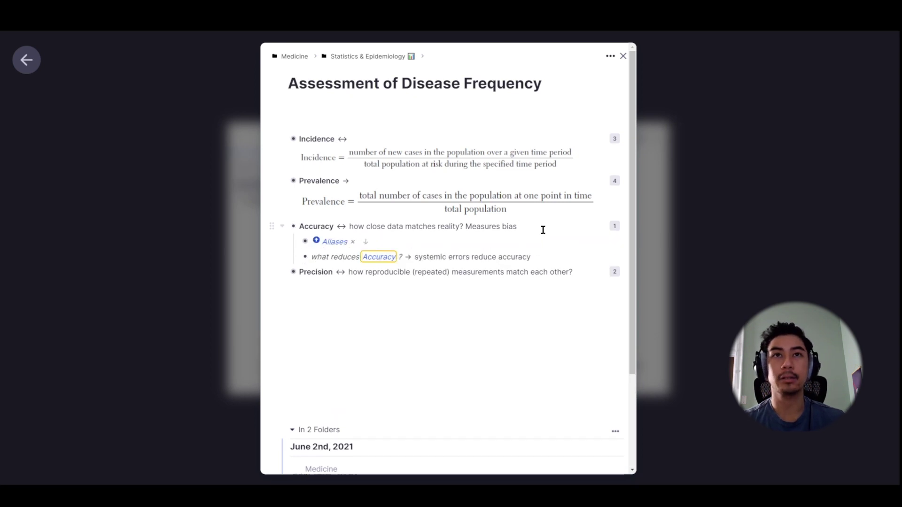
pyautogui.hotkey('ctrl', 'Up')
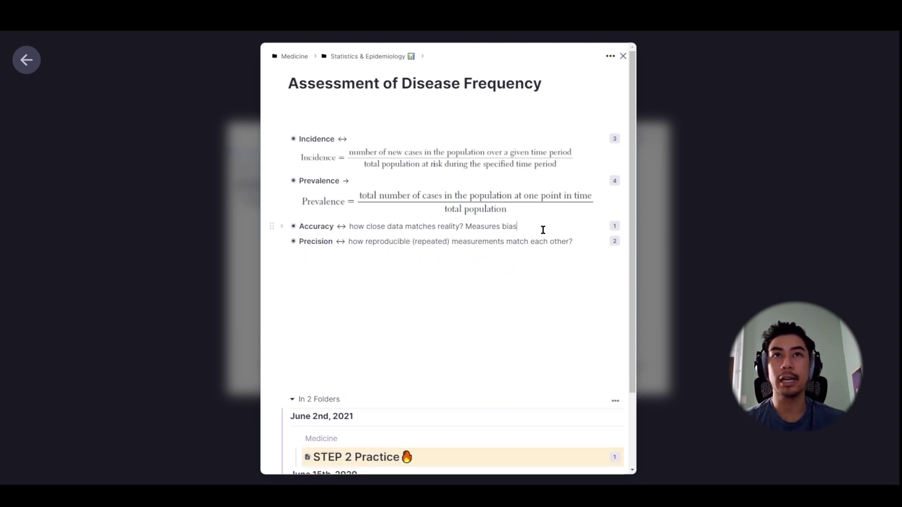
pyautogui.hotkey('ctrl', 'Down')
pyautogui.hotkey('ctrl', 'Up')
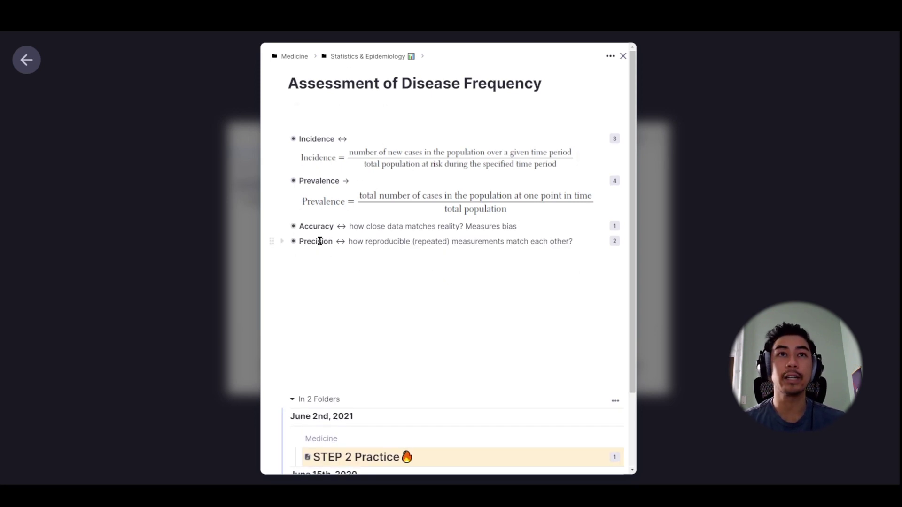
pyautogui.hotkey('ctrl', 'Down')
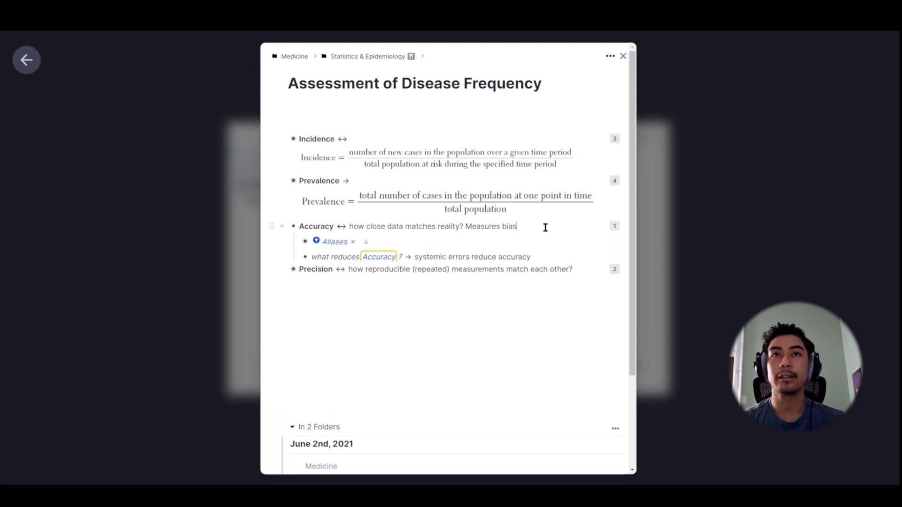
pyautogui.hotkey('ctrl', 'Up')
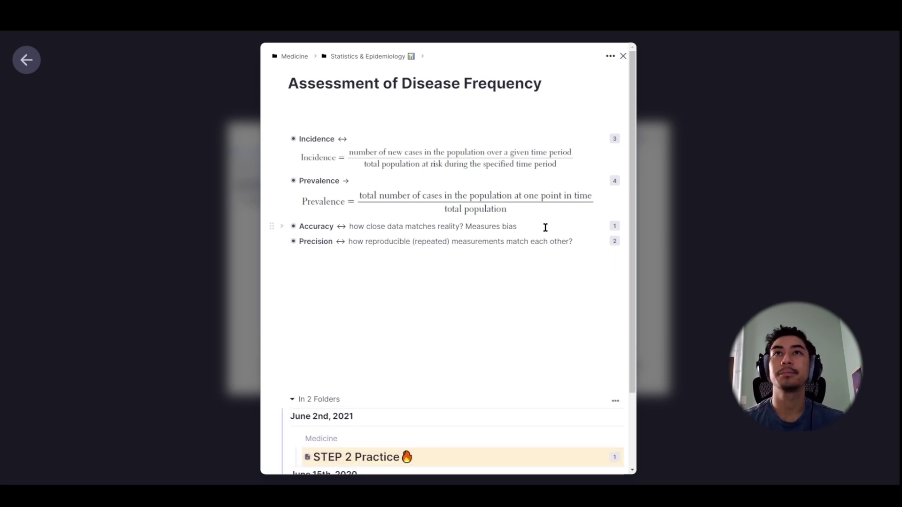
# - Close the document preview and view the Accuracy card's metadata, including its scheduling details and practice history
pyautogui.click(623, 57)
pyautogui.click(654, 138)
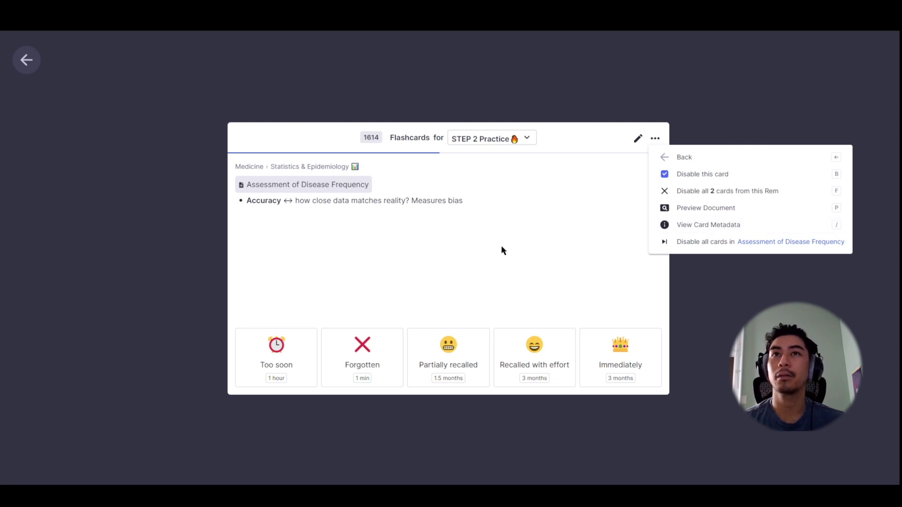
pyautogui.press('/')
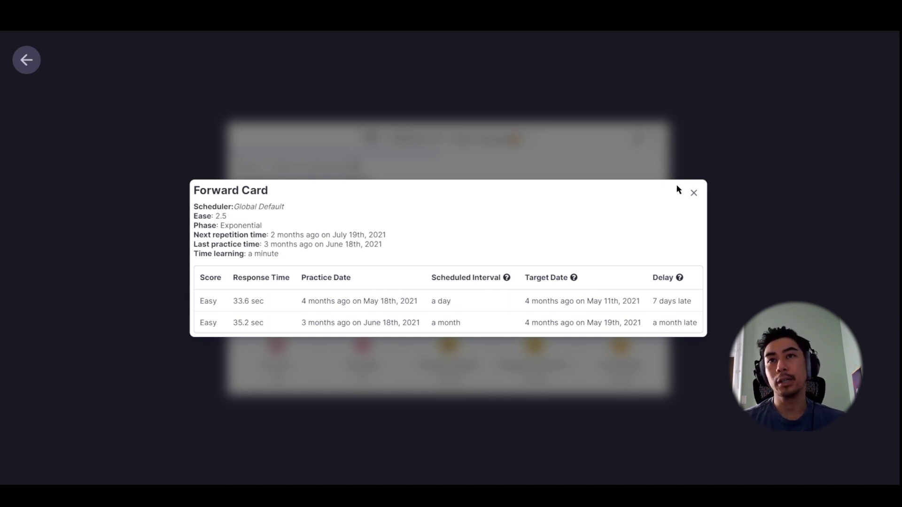
pyautogui.click(693, 194)
# - Examine the option to disable all cards in Assessment of Disease Frequency and the document name on the card it refers to
pyautogui.click(656, 139)
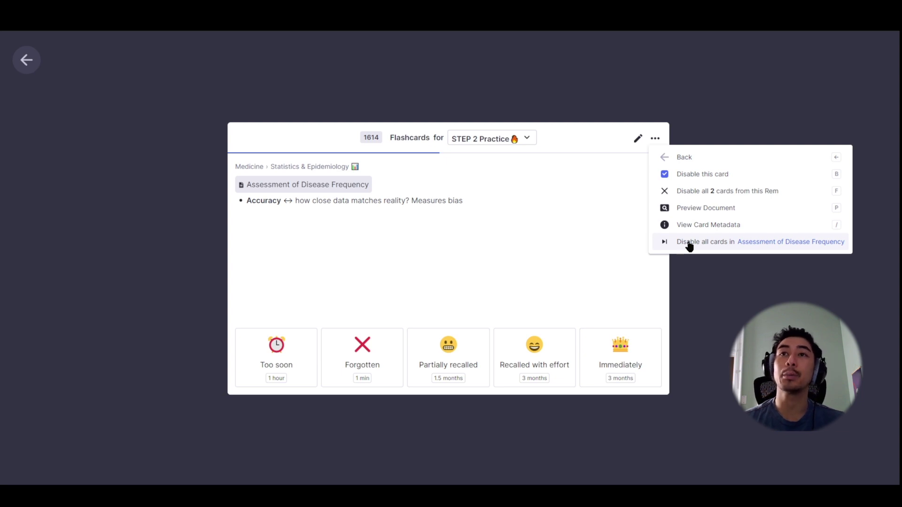
pyautogui.moveTo(245, 185); pyautogui.dragTo(388, 192)
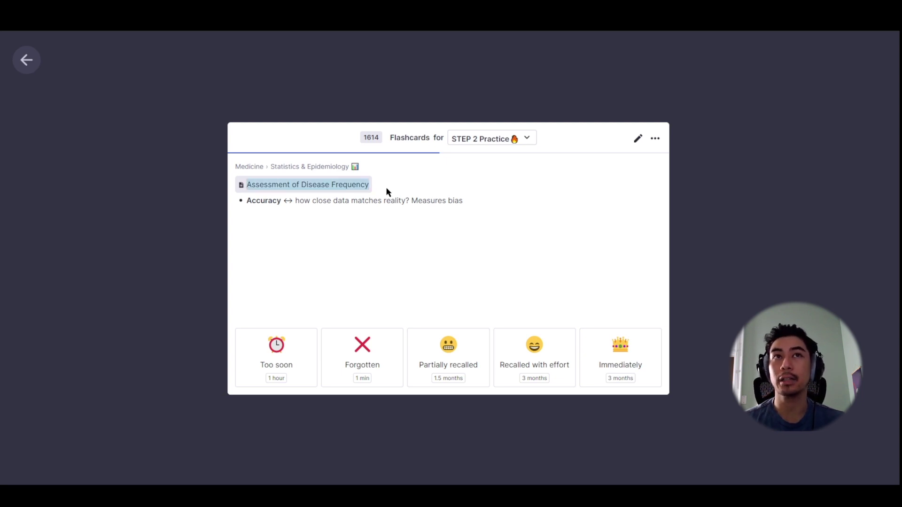
pyautogui.click(370, 181)
pyautogui.click(661, 138)
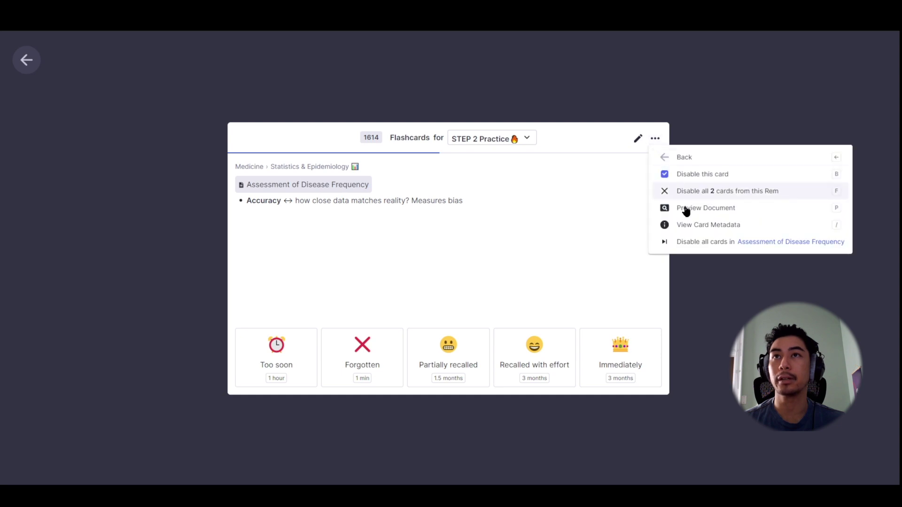
pyautogui.click(403, 190)
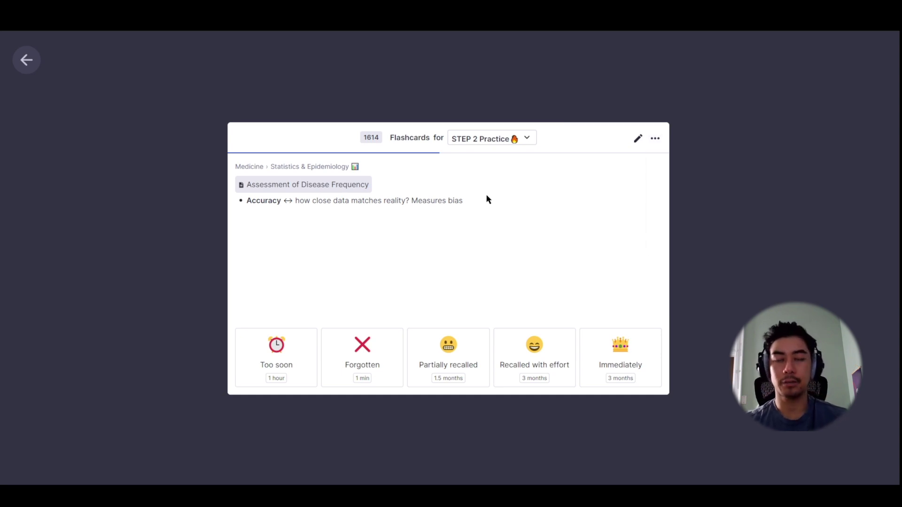
# - Work through the STEP 2 Practice queue, revealing and rating each flashcard until the daily target of 50 cards is reached
pyautogui.press('space')
pyautogui.press('space')
pyautogui.press('space')
pyautogui.press('space')
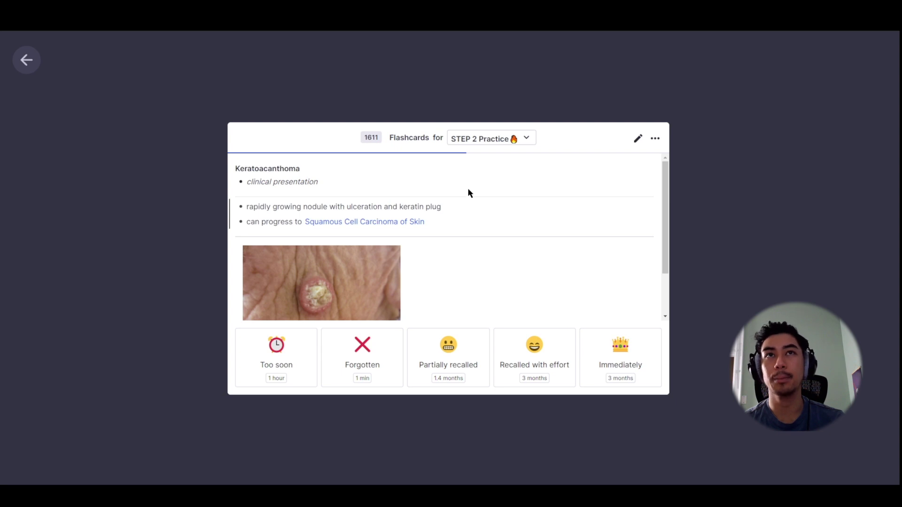
pyautogui.press('space')
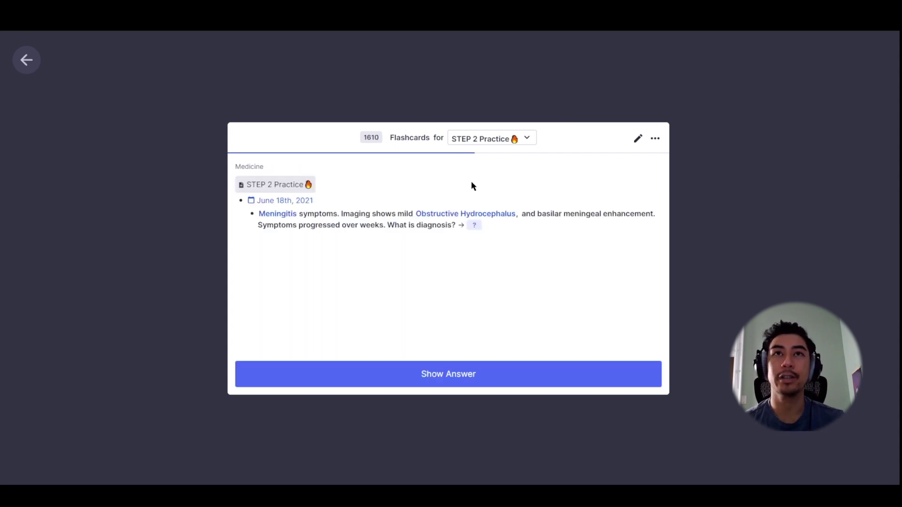
pyautogui.press('space')
pyautogui.press('space')
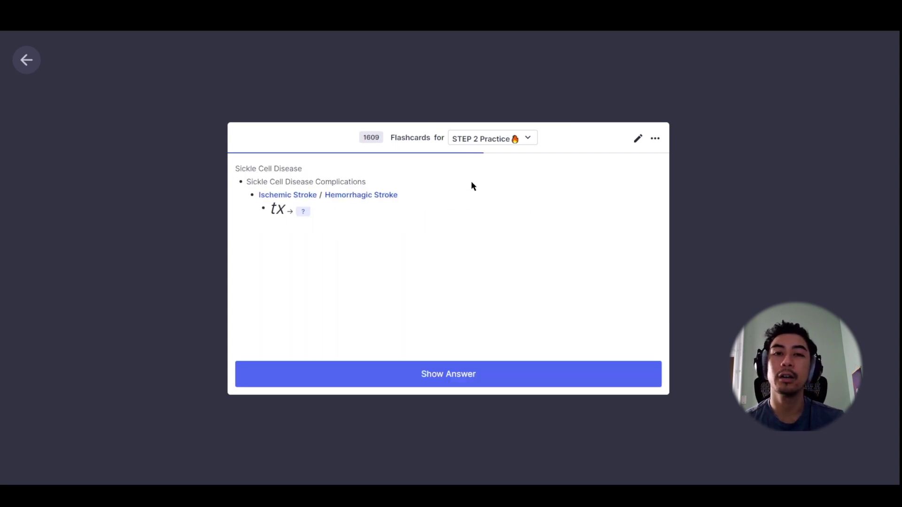
pyautogui.press('space')
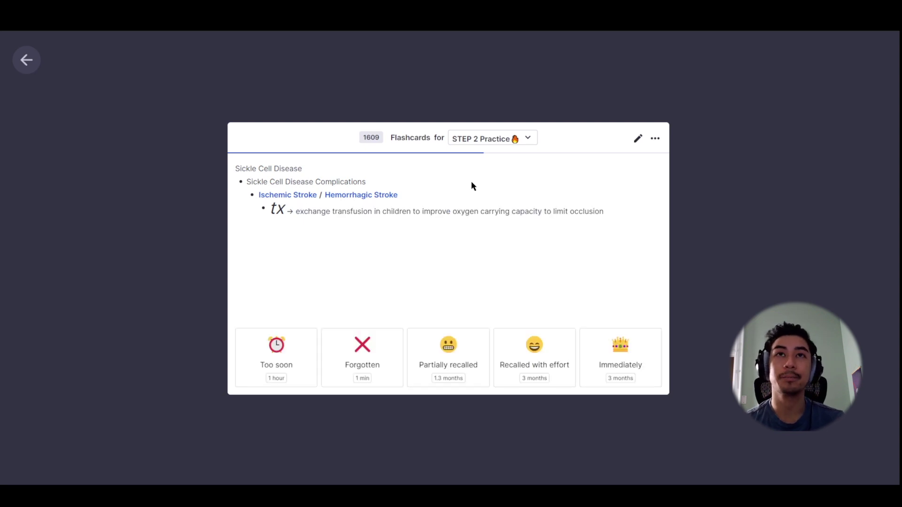
pyautogui.press('space')
pyautogui.press('space')
pyautogui.press('space')
pyautogui.press('space')
pyautogui.press('space')
pyautogui.press('space')
pyautogui.press('space')
pyautogui.press('space')
pyautogui.press('space')
pyautogui.press('space')
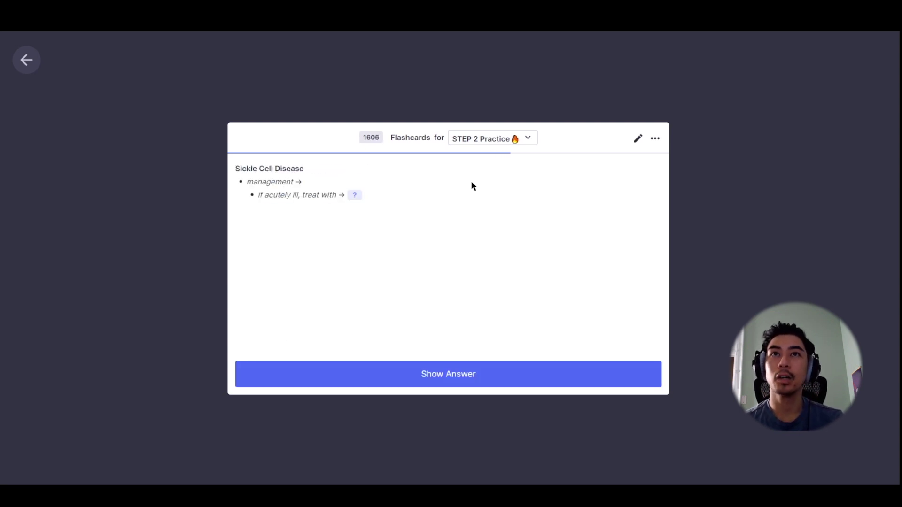
pyautogui.press('space')
pyautogui.press('space')
pyautogui.press('space')
pyautogui.press('space')
pyautogui.press('space')
pyautogui.press('space')
pyautogui.press('space')
pyautogui.press('space')
pyautogui.press('space')
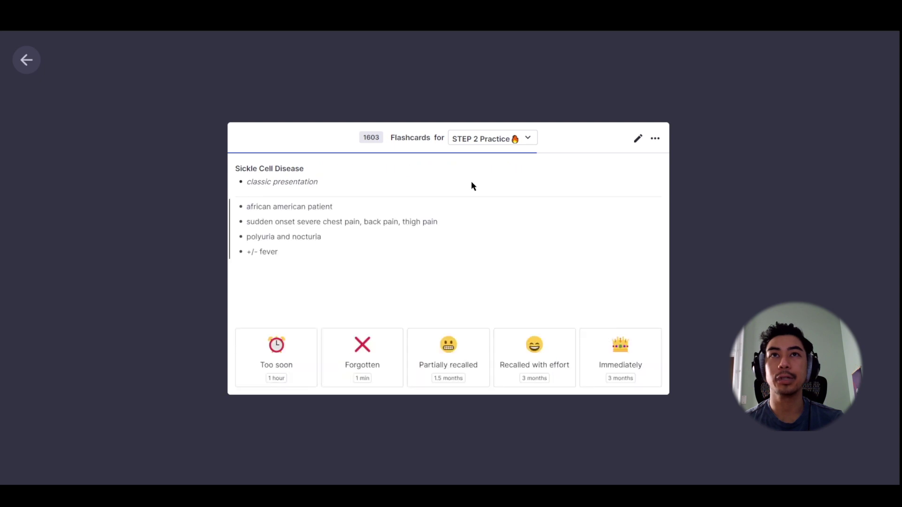
pyautogui.press('space')
pyautogui.press('space')
pyautogui.press('space')
pyautogui.press('space')
pyautogui.press('space')
pyautogui.press('space')
pyautogui.press('space')
pyautogui.press('space')
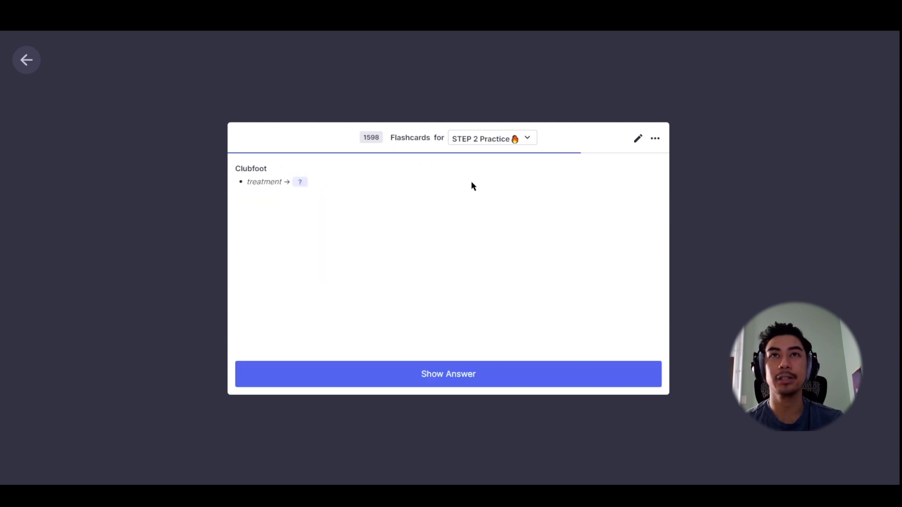
pyautogui.press('space')
pyautogui.press('space')
pyautogui.press('space')
pyautogui.press('space')
pyautogui.press('space')
pyautogui.press('space')
pyautogui.press('space')
pyautogui.press('space')
pyautogui.press('space')
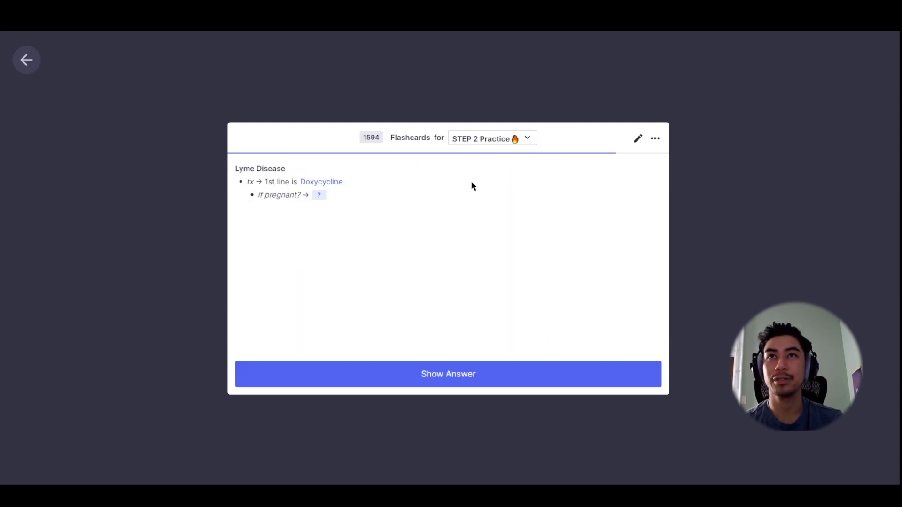
pyautogui.press('space')
pyautogui.press('space')
pyautogui.press('space')
pyautogui.press('space')
pyautogui.press('space')
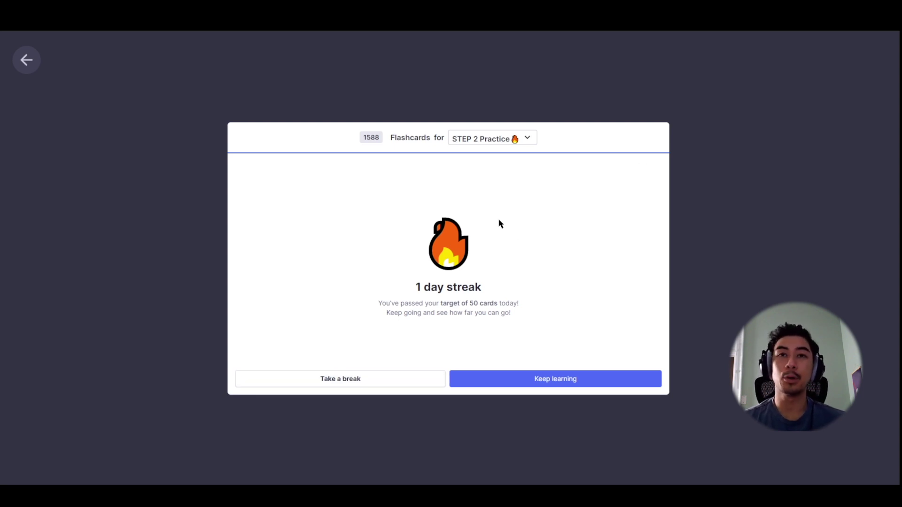
# - Continue past the daily streak notice, review the study time on the Queue Checkpoint, and keep learning
pyautogui.click(525, 384)
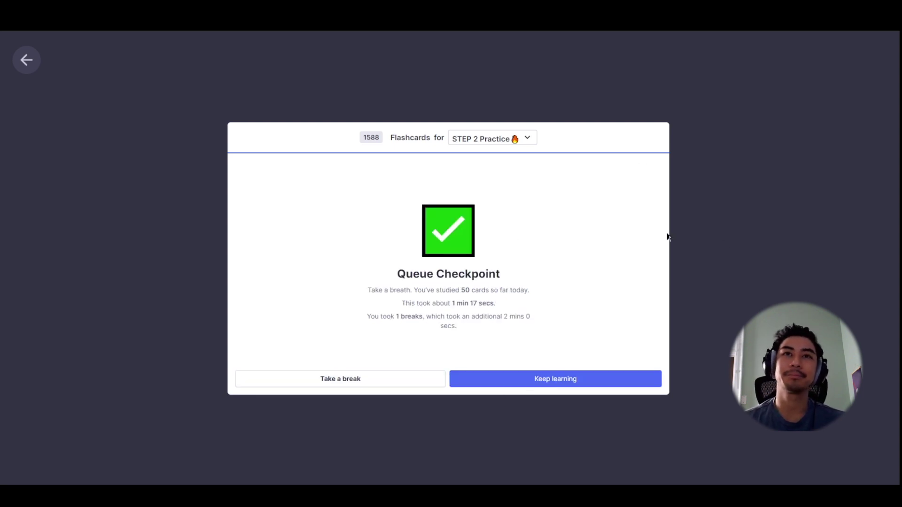
pyautogui.moveTo(406, 303); pyautogui.dragTo(504, 304)
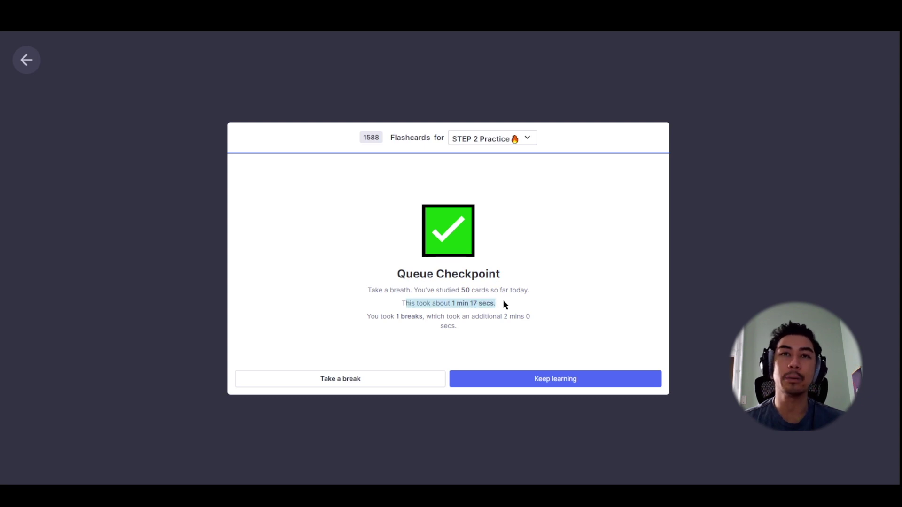
pyautogui.click(543, 289)
pyautogui.moveTo(430, 304); pyautogui.dragTo(559, 304)
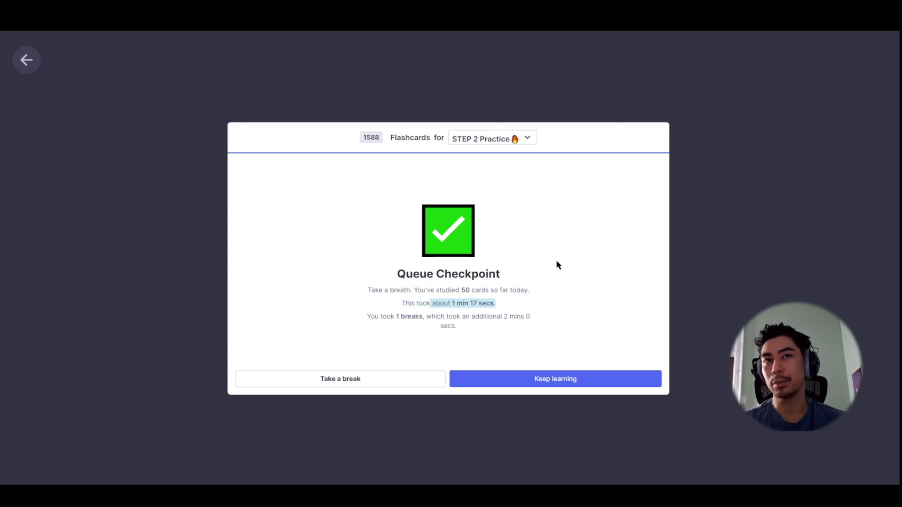
pyautogui.click(552, 248)
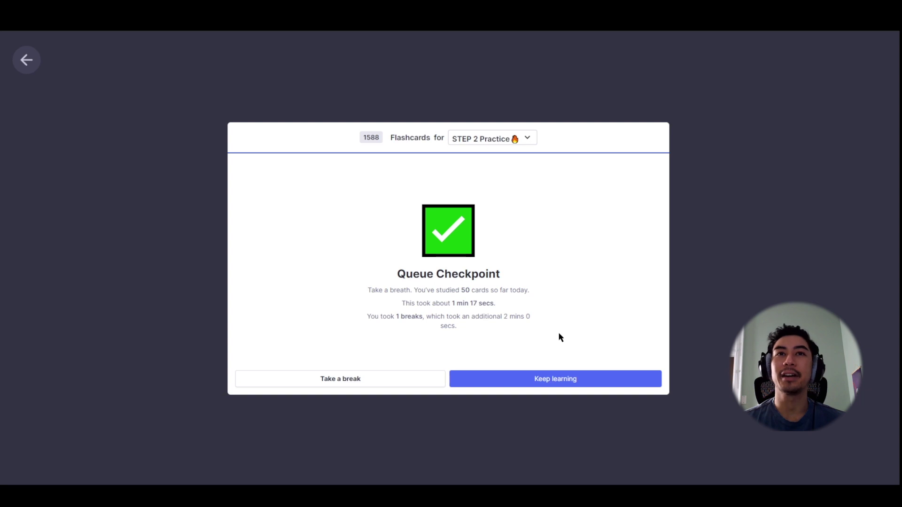
pyautogui.click(560, 382)
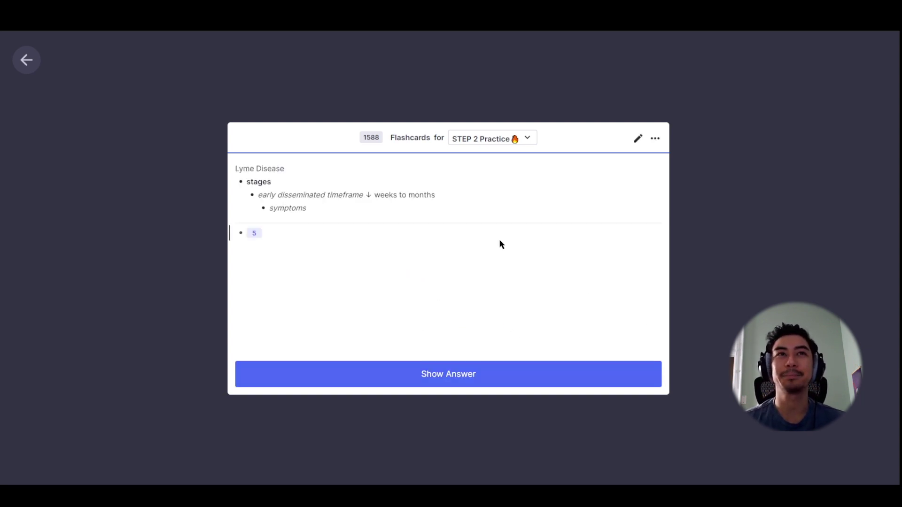
# - Reveal the Lyme Disease early disseminated symptoms card, examine its parent hierarchy, and rate the recall
pyautogui.press('space')
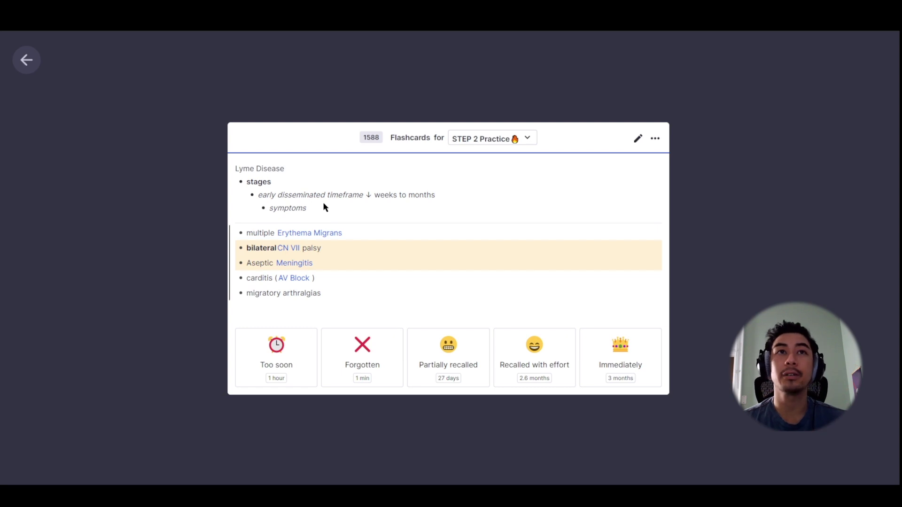
pyautogui.moveTo(261, 195); pyautogui.dragTo(200, 186)
pyautogui.click(334, 135)
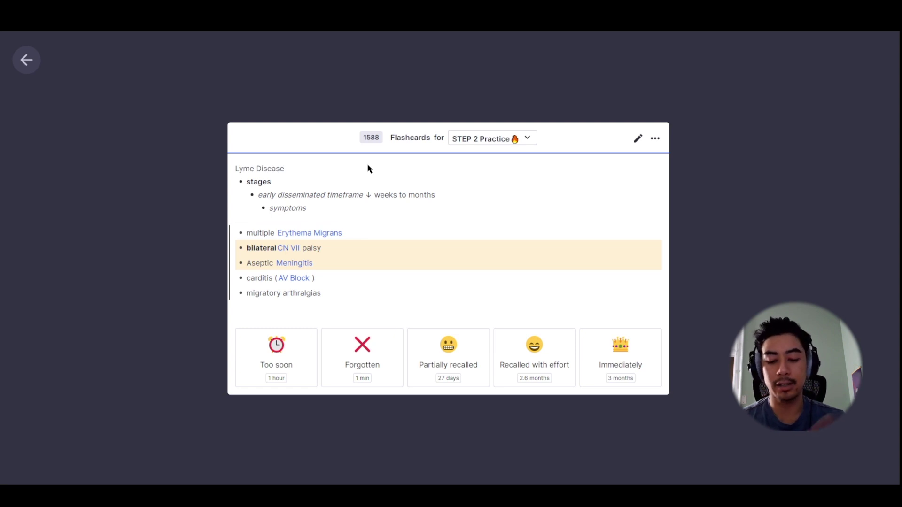
pyautogui.press('3')
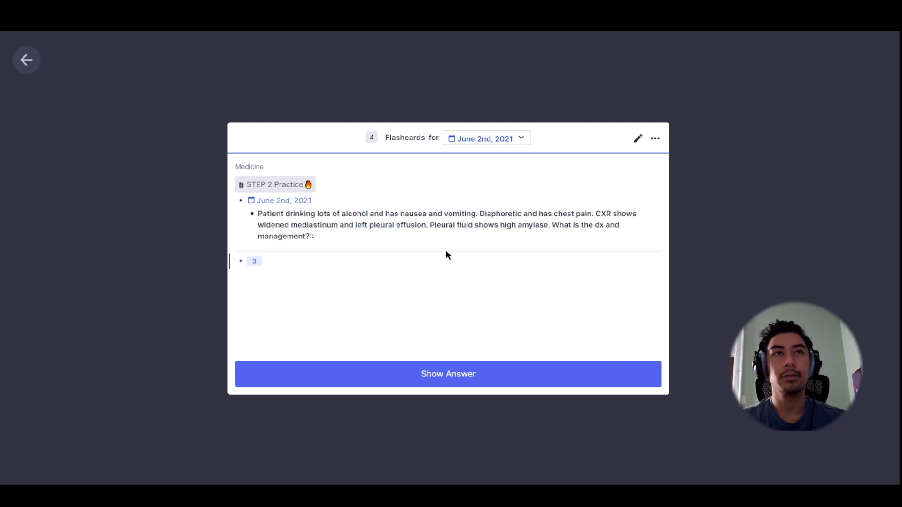
# - Reveal and rate the alcohol-related chest pain and pregnant immigrant case cards in the June 2nd, 2021 queue
pyautogui.press('space')
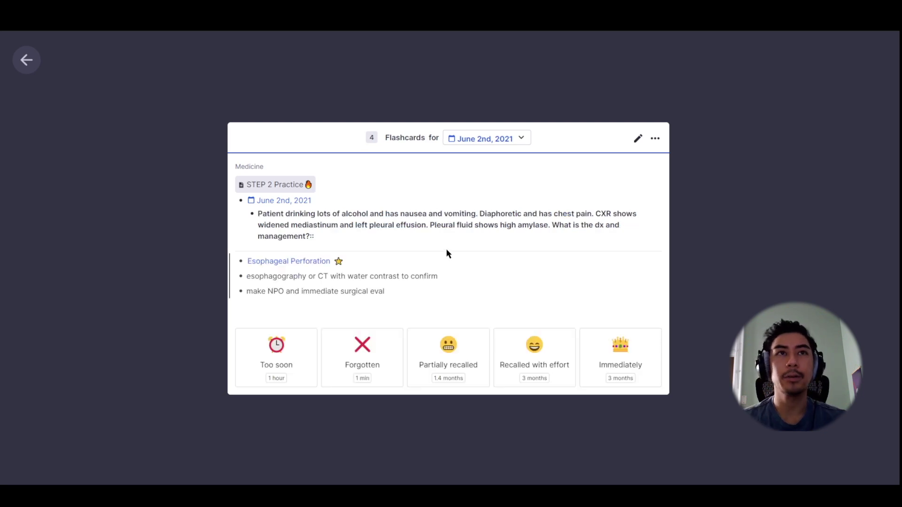
pyautogui.press('space')
pyautogui.press('space')
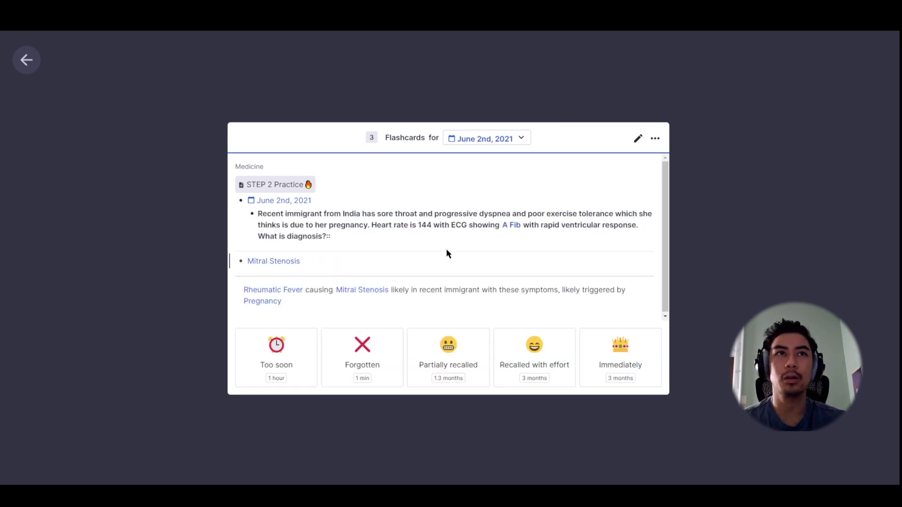
pyautogui.press('space')
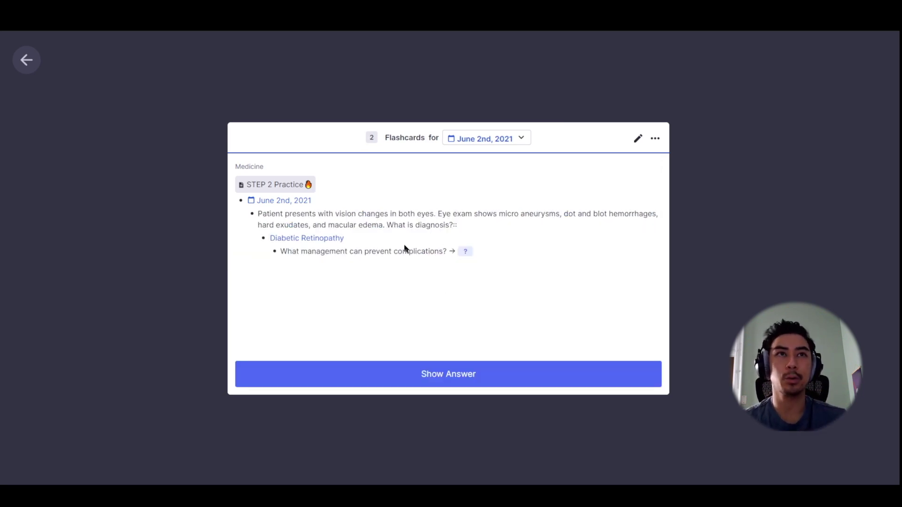
# - Examine the Diabetic Retinopathy management question nested under its patient case, reveal its answer, and rate the card
pyautogui.moveTo(258, 217); pyautogui.dragTo(459, 227)
pyautogui.moveTo(280, 253); pyautogui.dragTo(448, 252)
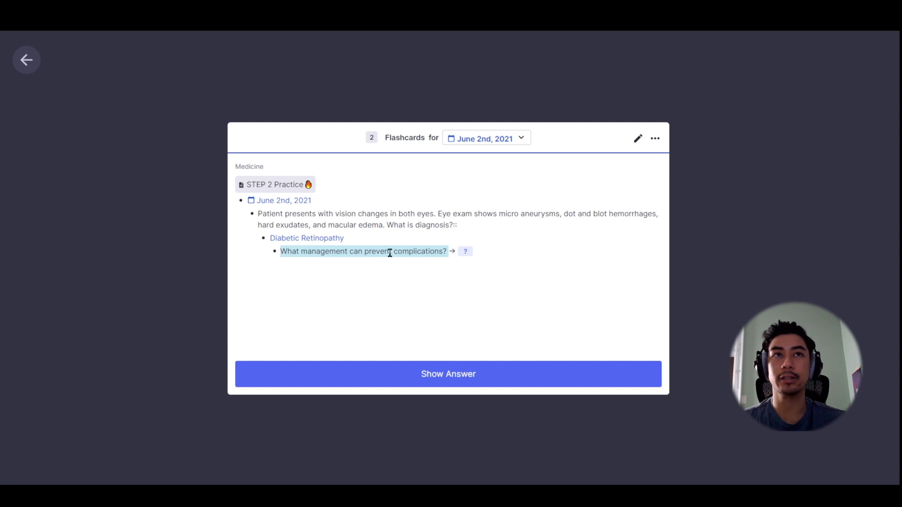
pyautogui.moveTo(260, 214); pyautogui.dragTo(463, 228)
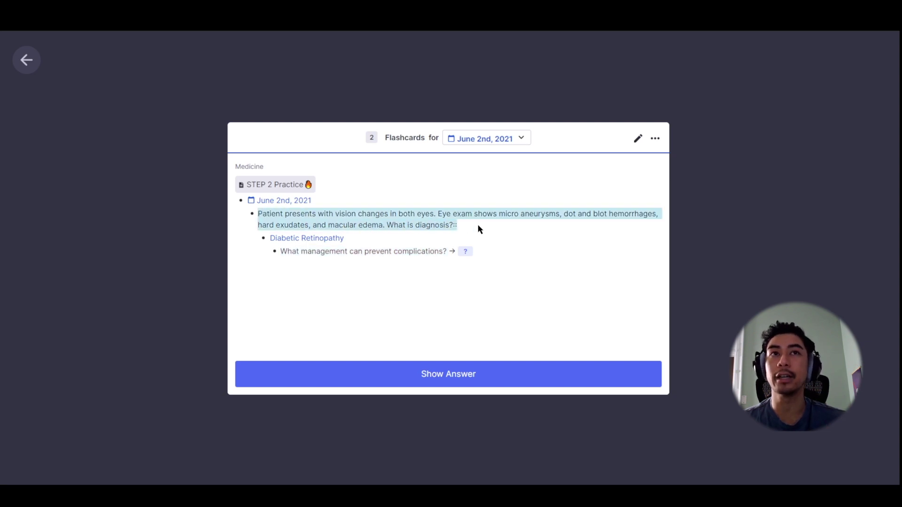
pyautogui.click(478, 228)
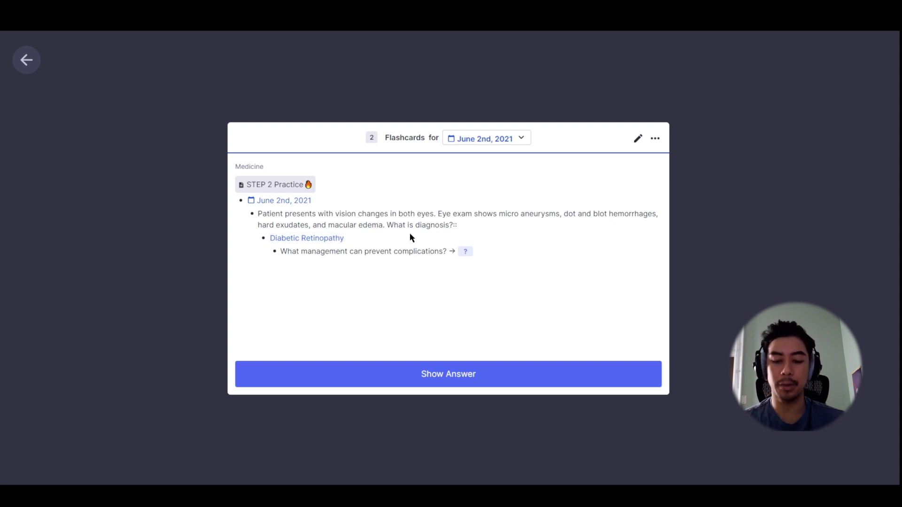
pyautogui.press('space')
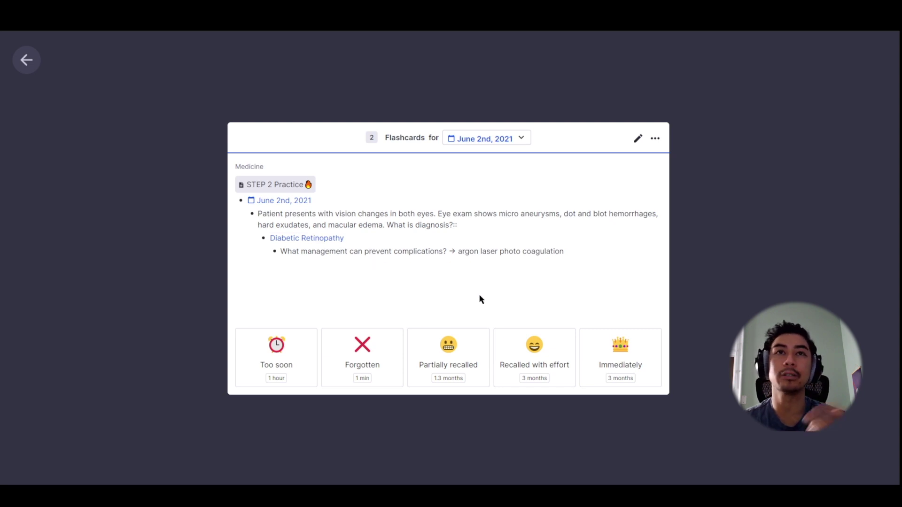
pyautogui.press('3')
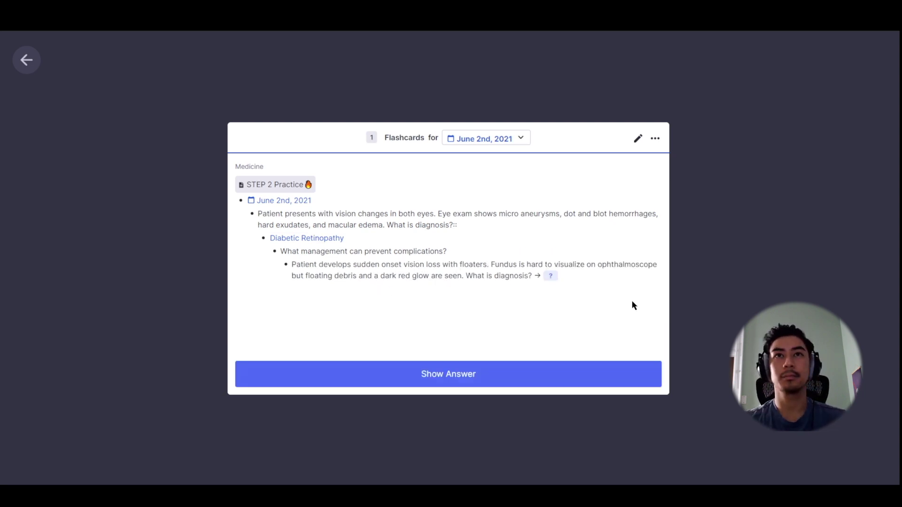
# - Reveal and rate the sudden vision loss with floaters card to finish the June 2nd, 2021 queue, and go to the main queue
pyautogui.press('space')
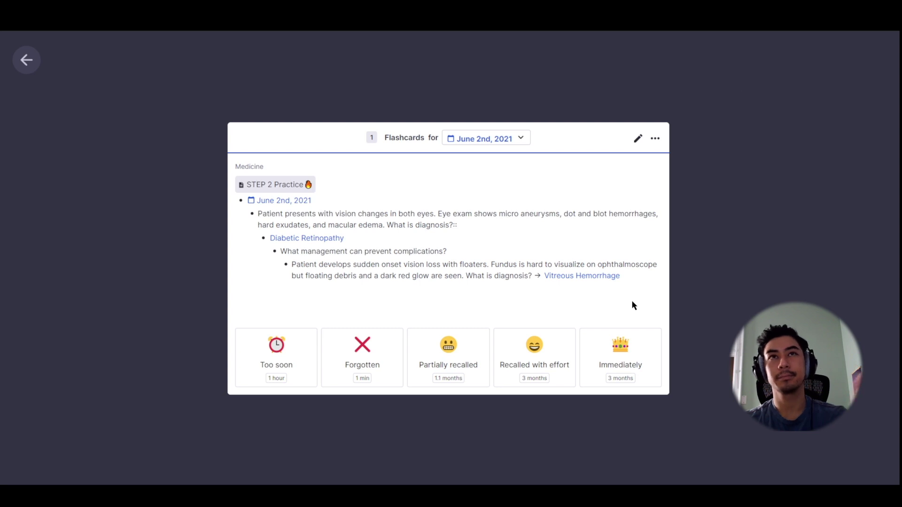
pyautogui.press('3')
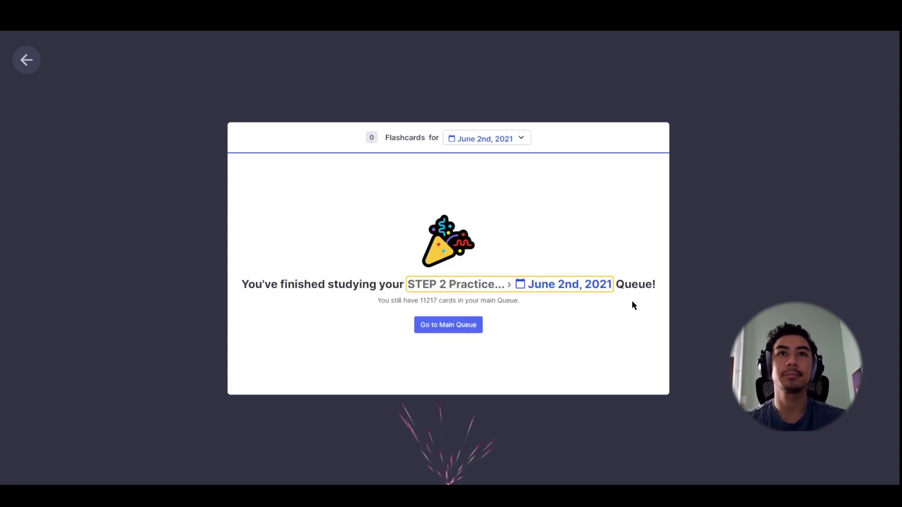
pyautogui.click(438, 330)
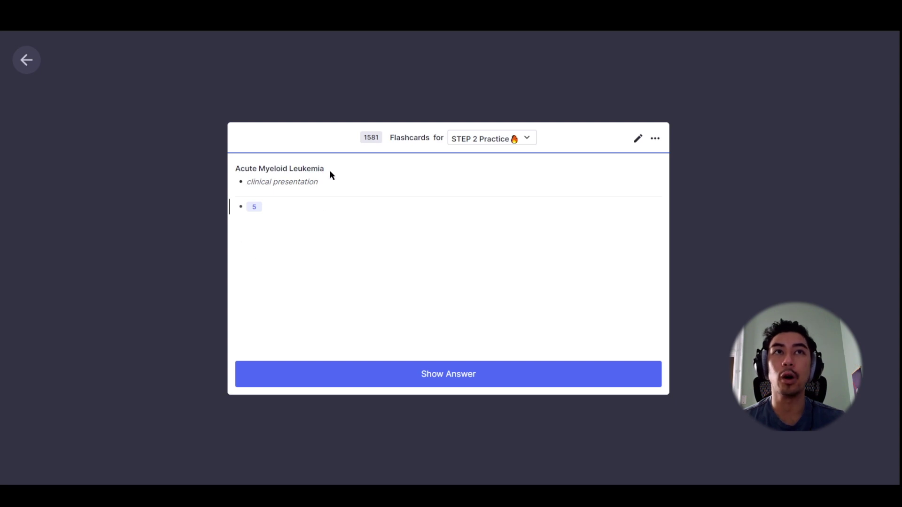
# - Reveal the answer to the Acute Myeloid Leukemia clinical presentation card in the STEP 2 Practice queue
pyautogui.press('space')
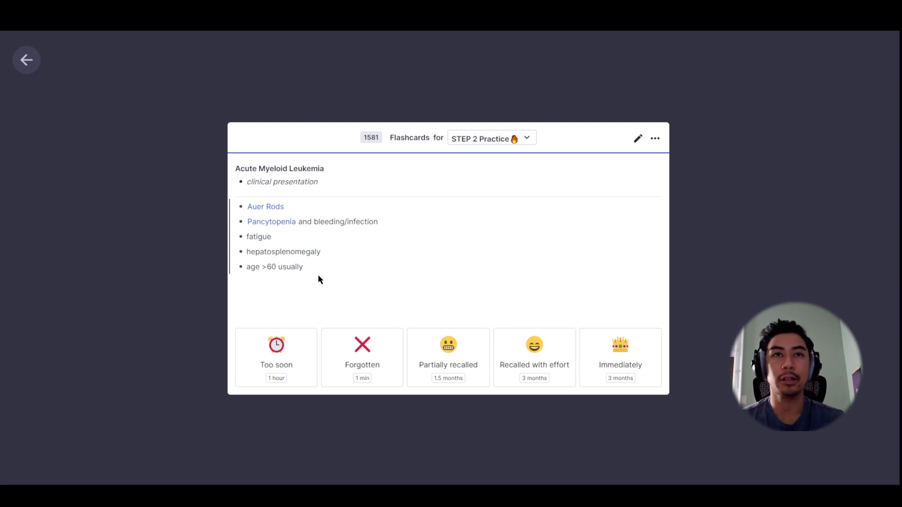
# - Rate the Acute Myeloid Leukemia card as Partially recalled, and reveal and rate the Neuroblastoma metastasis and diagnostic cards
pyautogui.click(445, 383)
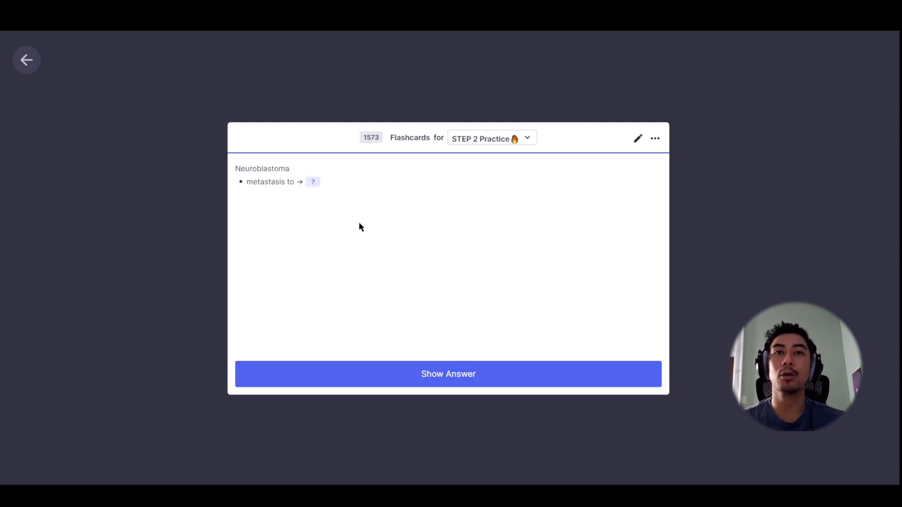
pyautogui.click(432, 377)
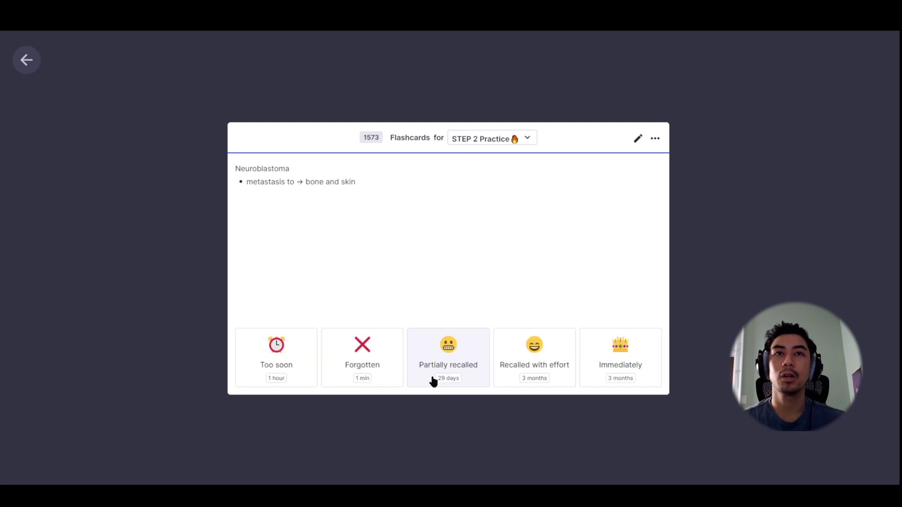
pyautogui.click(432, 381)
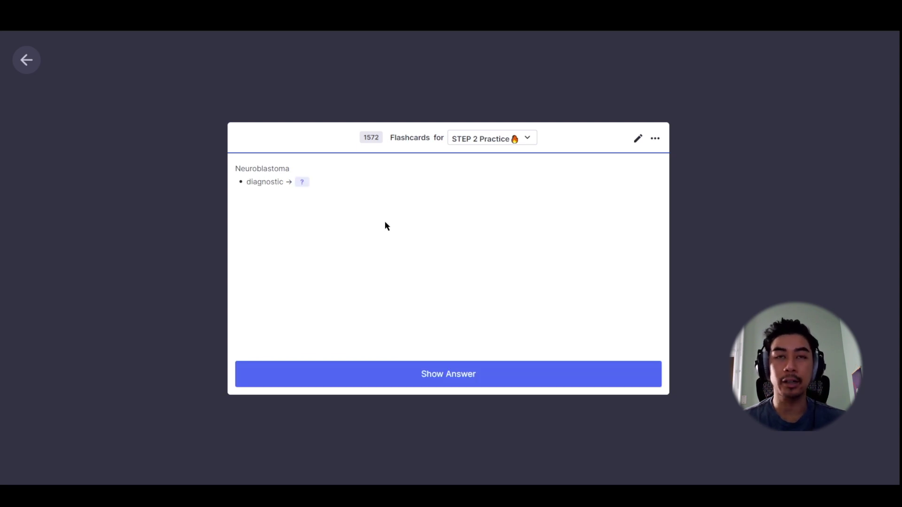
pyautogui.press('space')
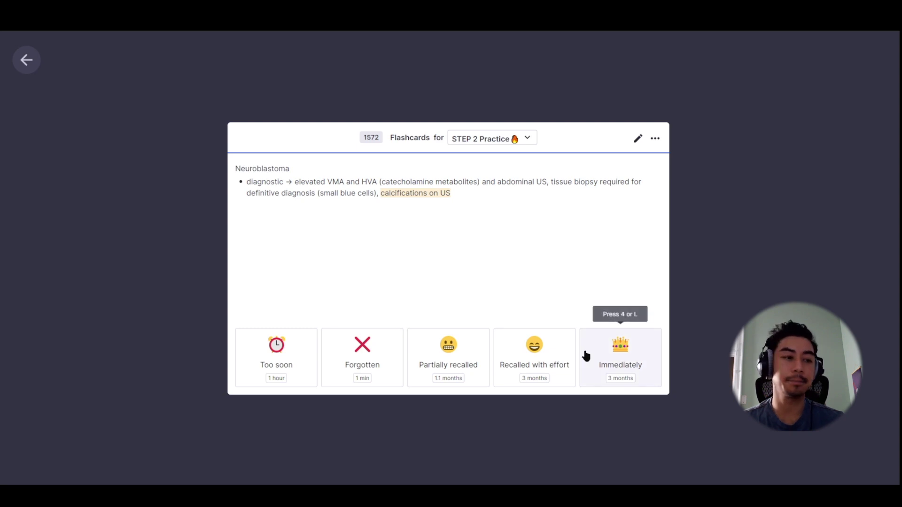
pyautogui.click(585, 356)
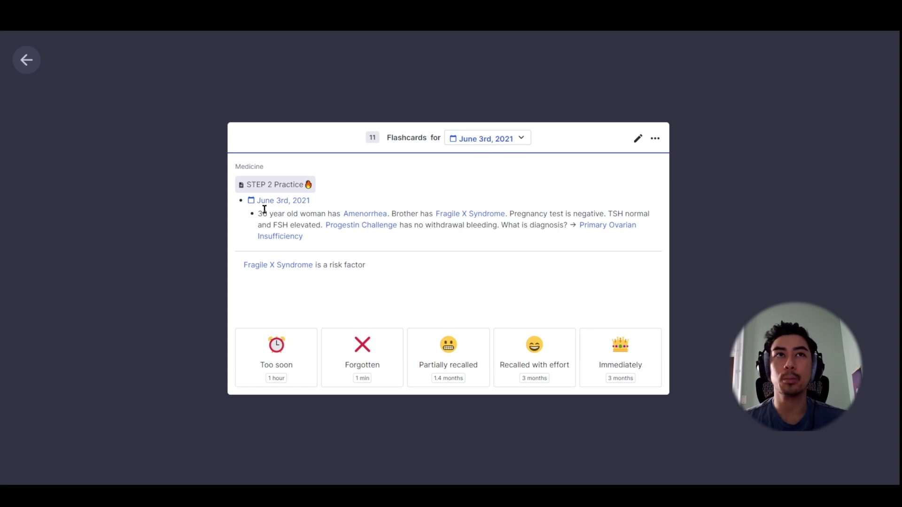
# - Expand the Primary Ovarian Insufficiency card in the June 3rd, 2021 document and tag its Fragile X Syndrome bullet with Extra Card Detail
pyautogui.click(290, 208)
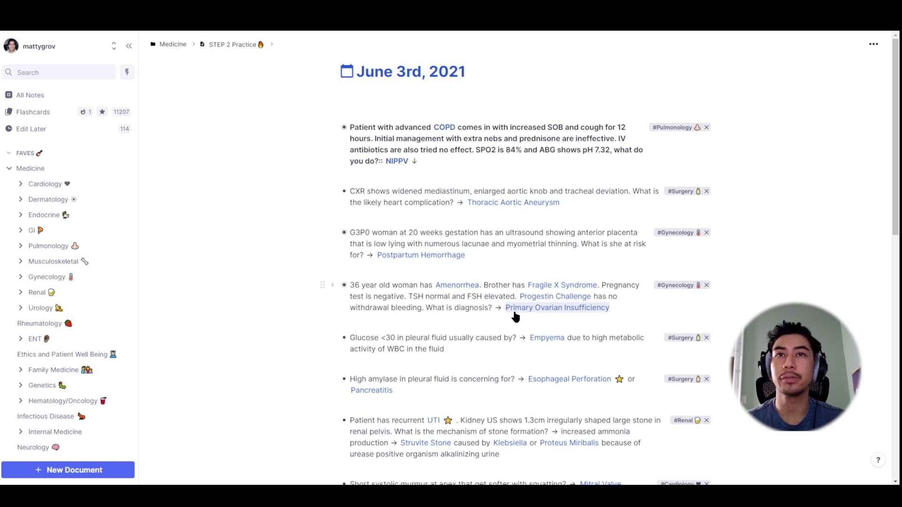
pyautogui.click(631, 310)
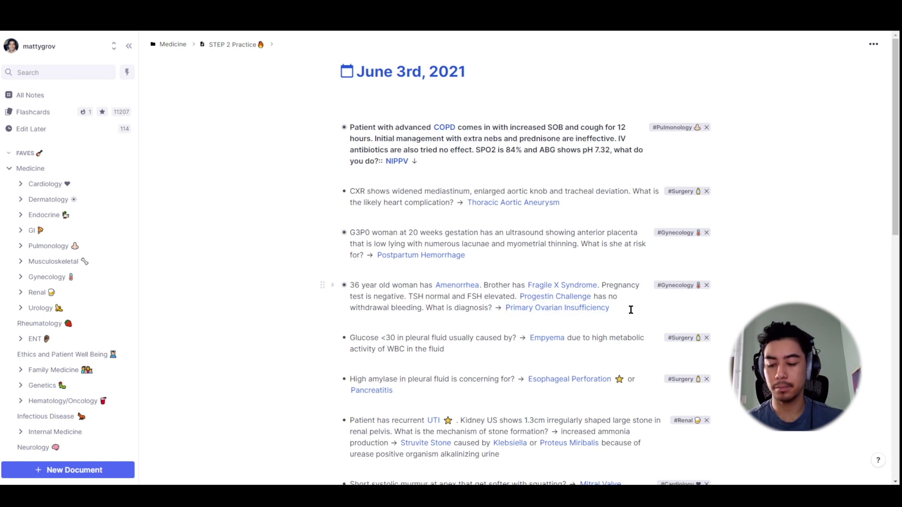
pyautogui.write('Fragile X Syndrome is a risk factor')
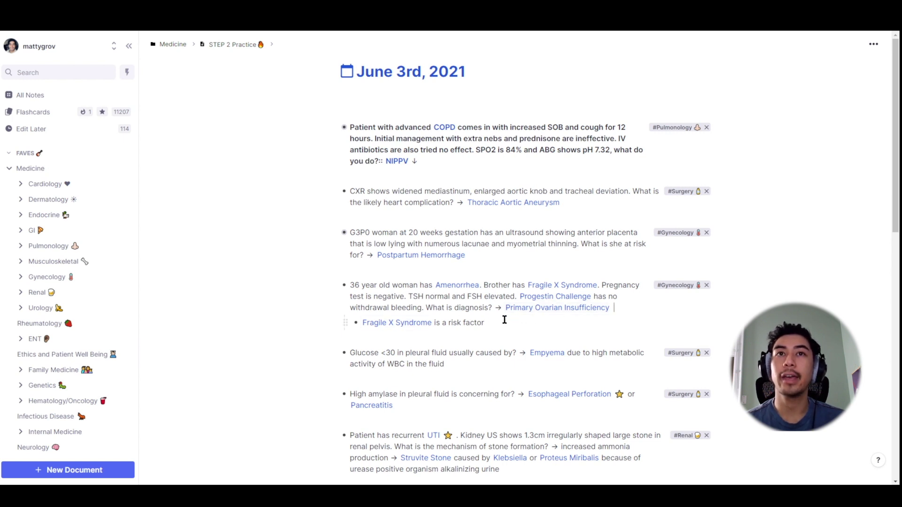
pyautogui.write('[[extra')
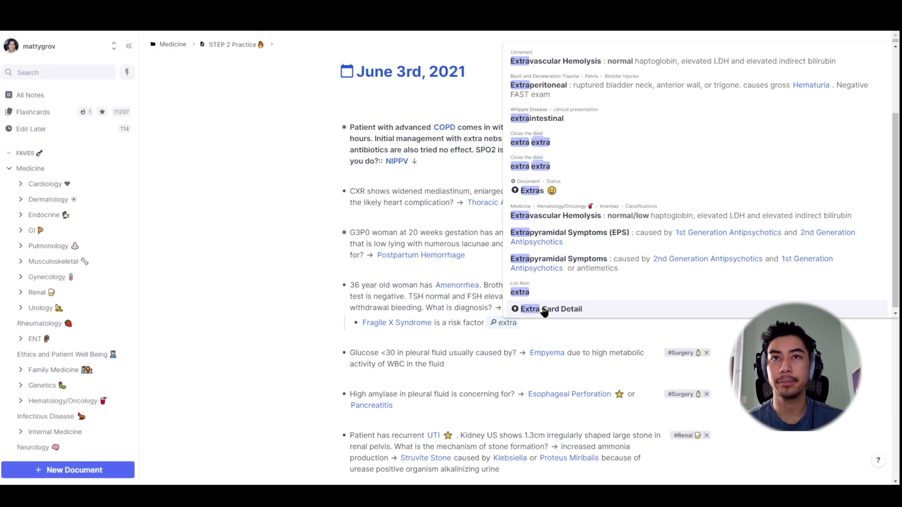
pyautogui.press('Escape')
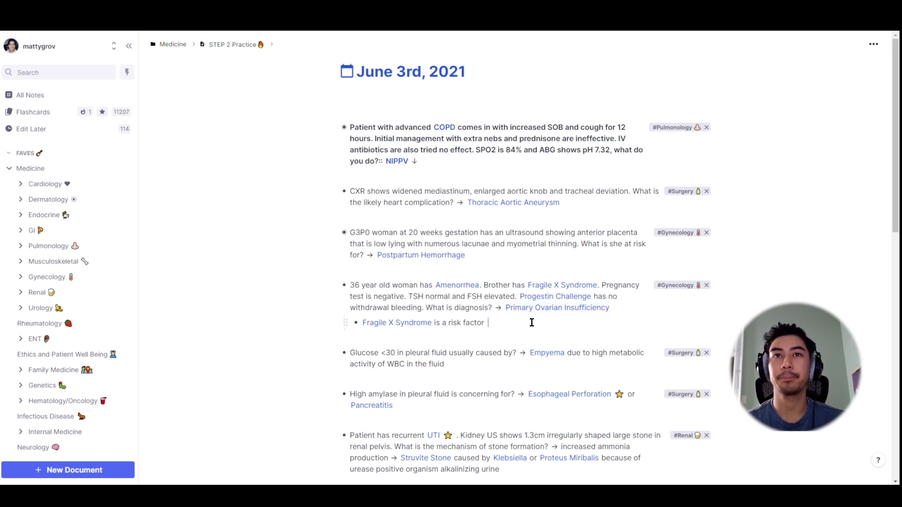
# - Add a second nested bullet reading "extra card detail" under the Primary Ovarian Insufficiency card and tag it with Extra Card Detail
pyautogui.press('Return')
pyautogui.write('extra card detail')
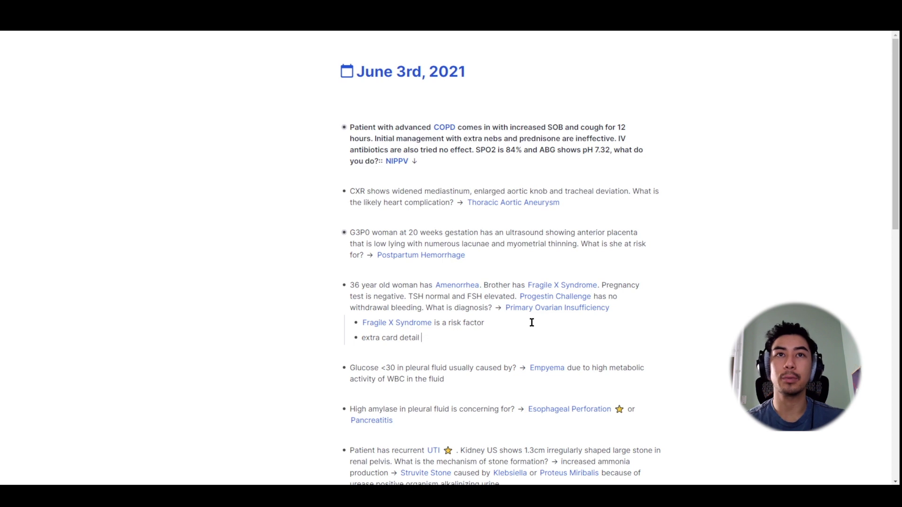
pyautogui.write('[[ext')
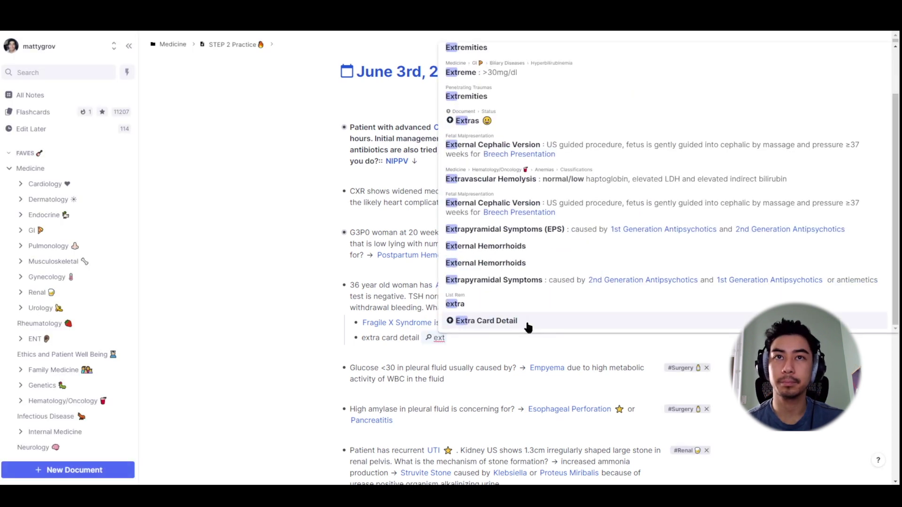
pyautogui.press('Escape')
# - Open the 36 year old woman Rem as its own page and start practicing all of its cards
pyautogui.click(344, 285)
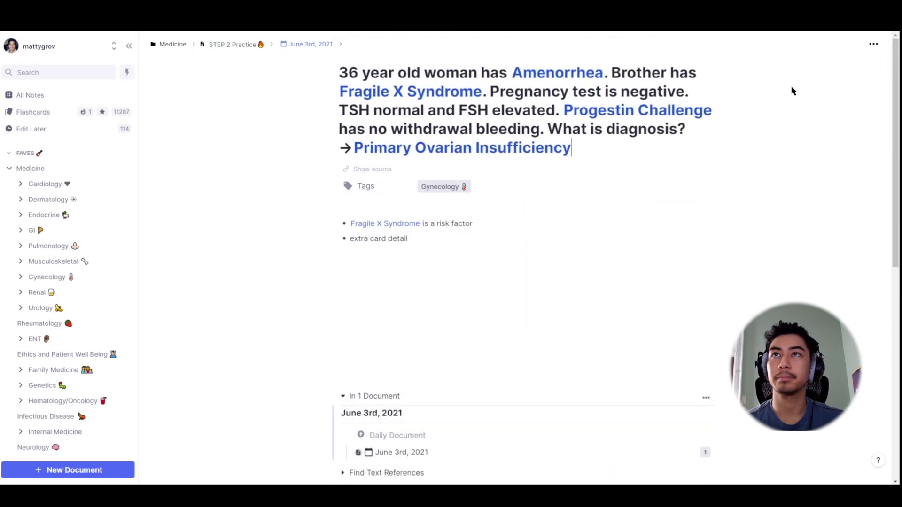
pyautogui.click(873, 43)
pyautogui.moveTo(801, 63)
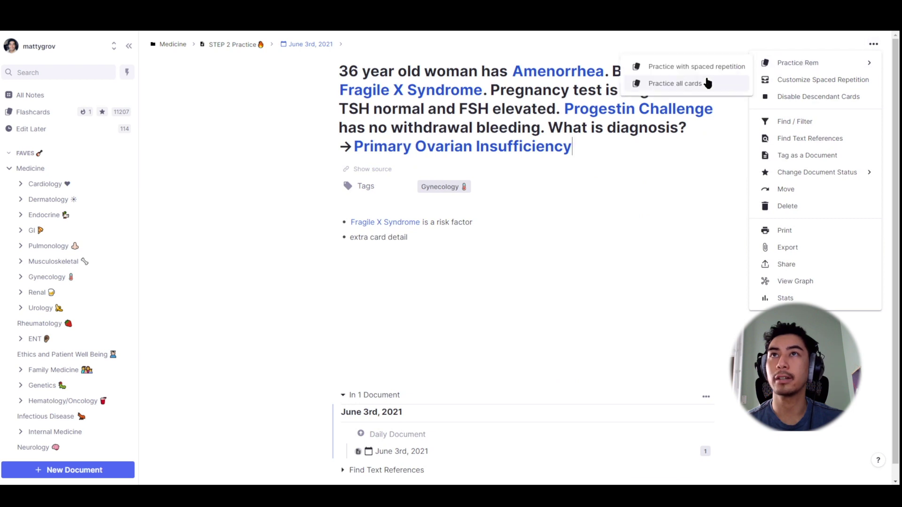
pyautogui.click(683, 84)
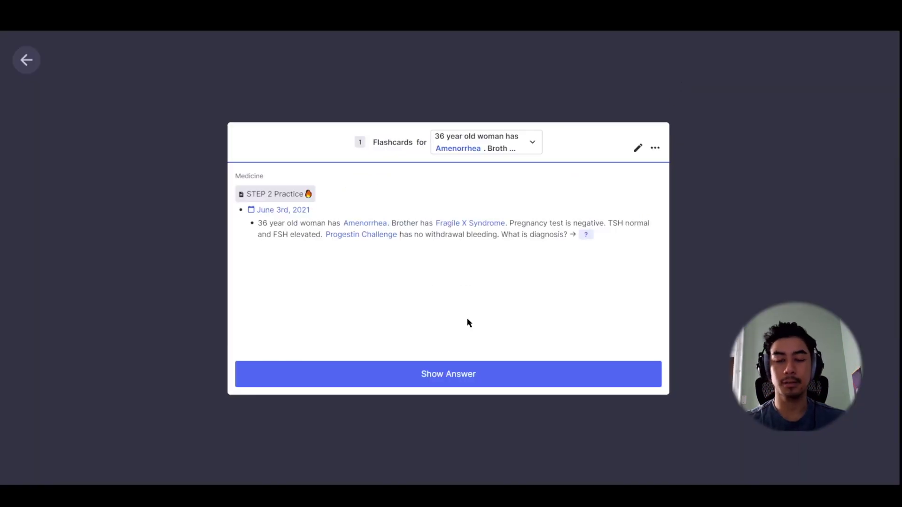
# - Reveal the amenorrhea card's answer, highlight its extra card detail line, rate the card, and leave the queue
pyautogui.press('space')
pyautogui.moveTo(241, 284); pyautogui.dragTo(299, 284)
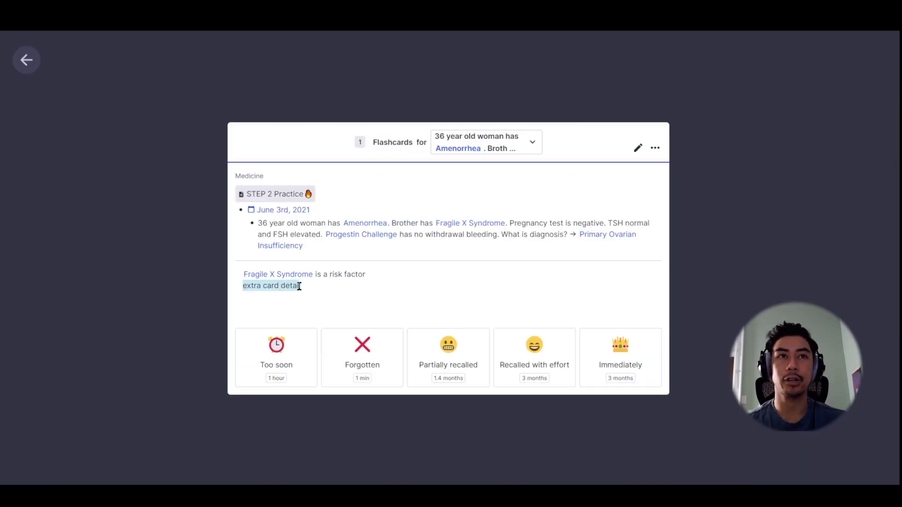
pyautogui.click(329, 293)
pyautogui.press('space')
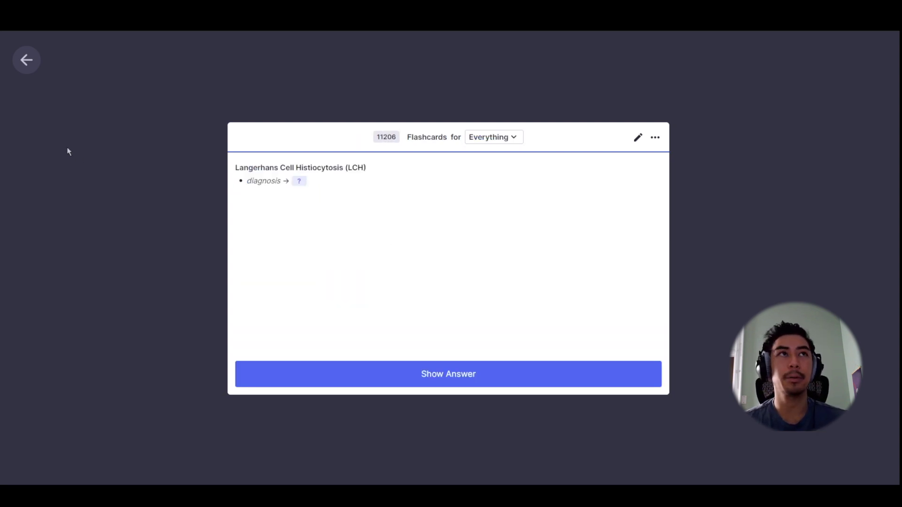
pyautogui.click(27, 64)
# - Review the Flashcards settings and switch the Type in Answer option on and back off
pyautogui.click(37, 46)
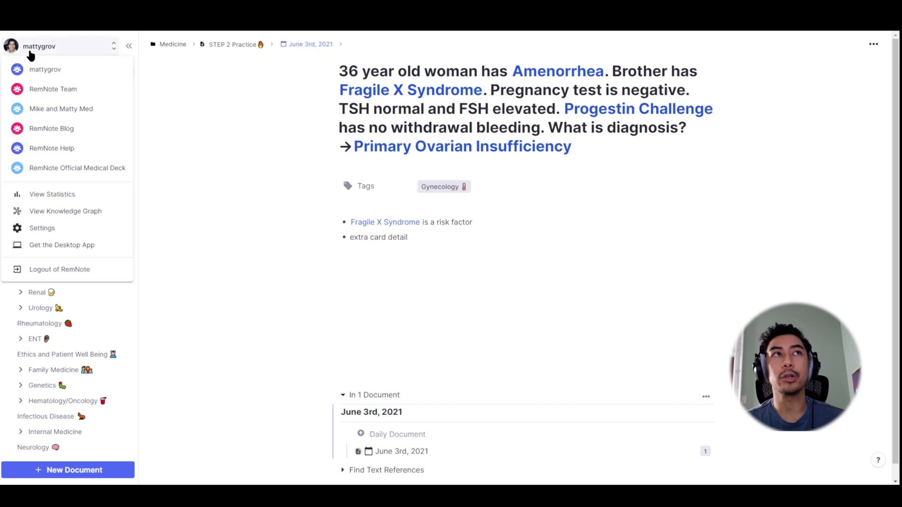
pyautogui.click(73, 231)
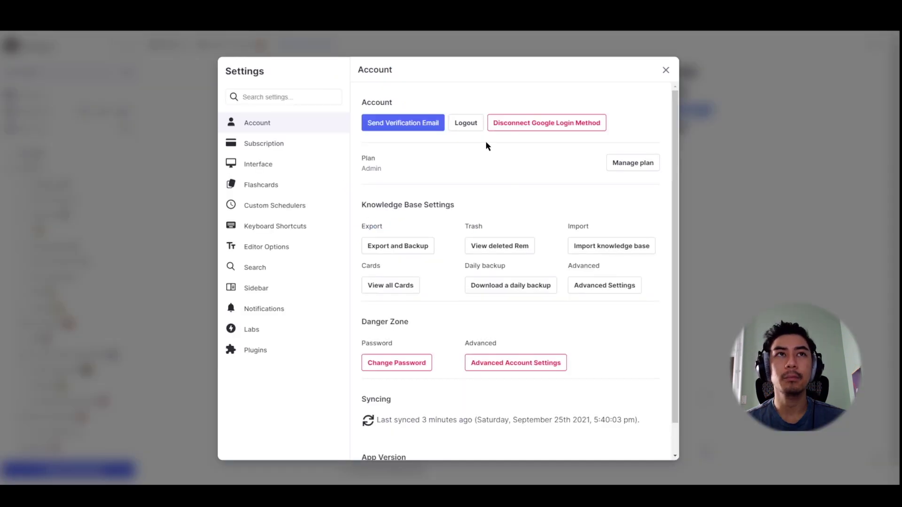
pyautogui.click(237, 188)
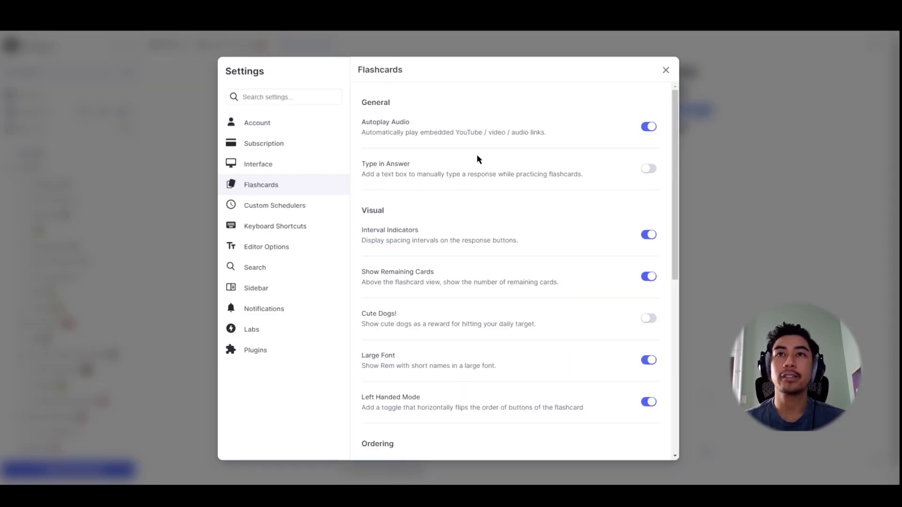
pyautogui.scroll(-4, 481, 178)
pyautogui.scroll(4, 491, 211)
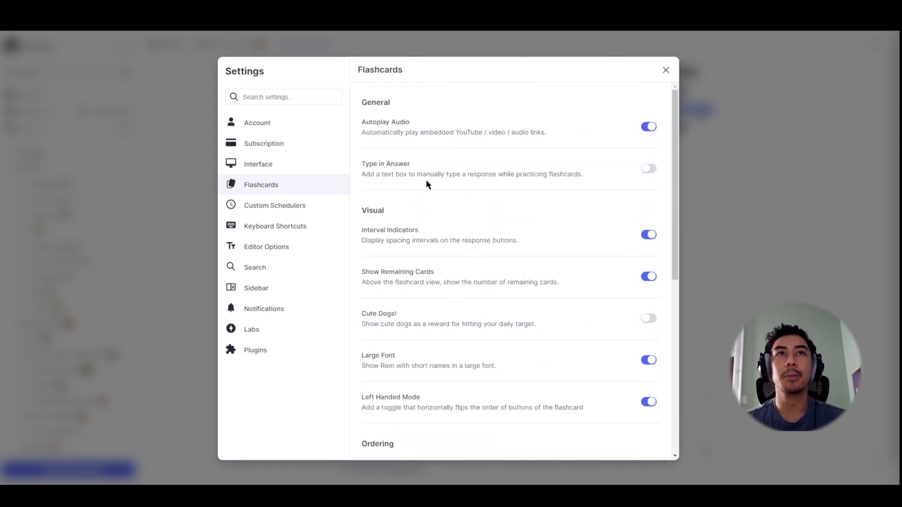
pyautogui.click(653, 172)
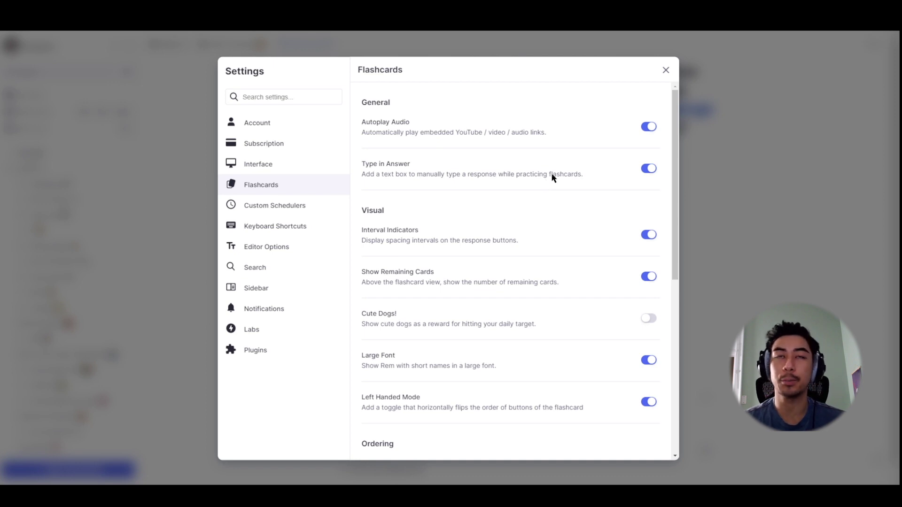
pyautogui.click(648, 170)
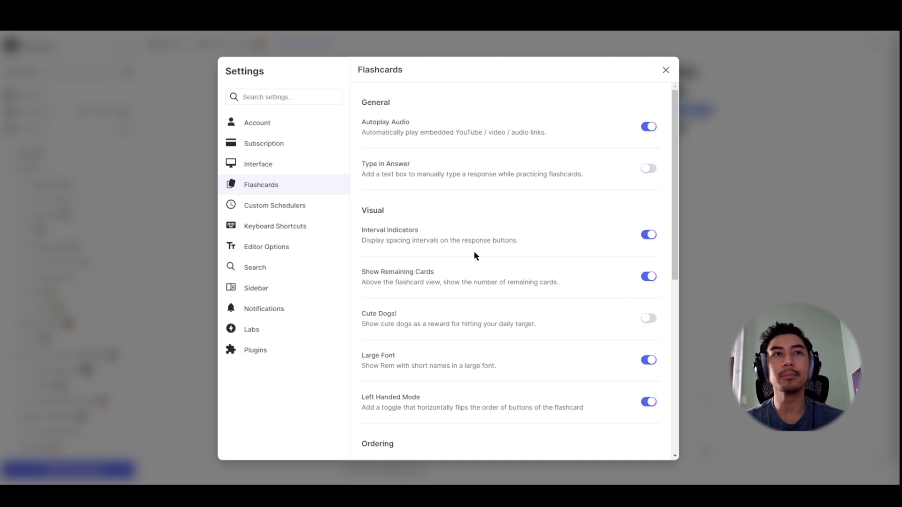
# - Examine the experimental options in the Labs settings and close the settings
pyautogui.click(263, 337)
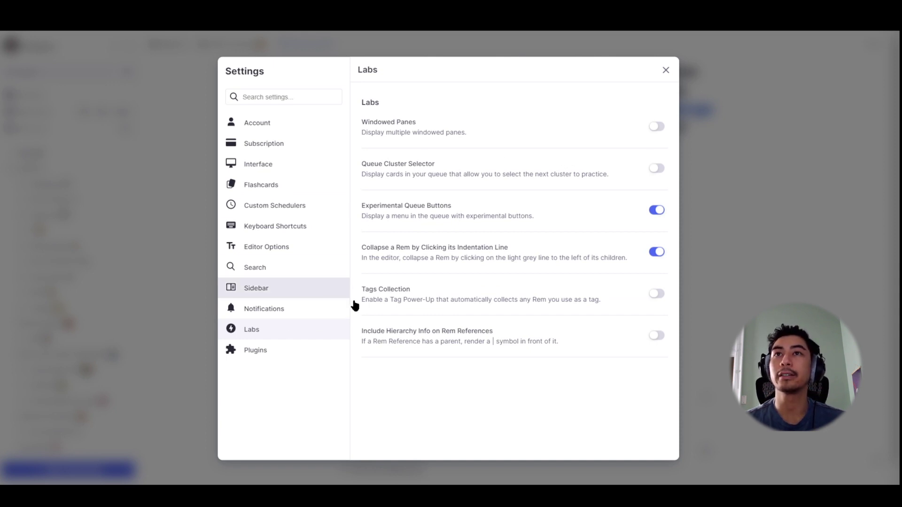
pyautogui.click(665, 71)
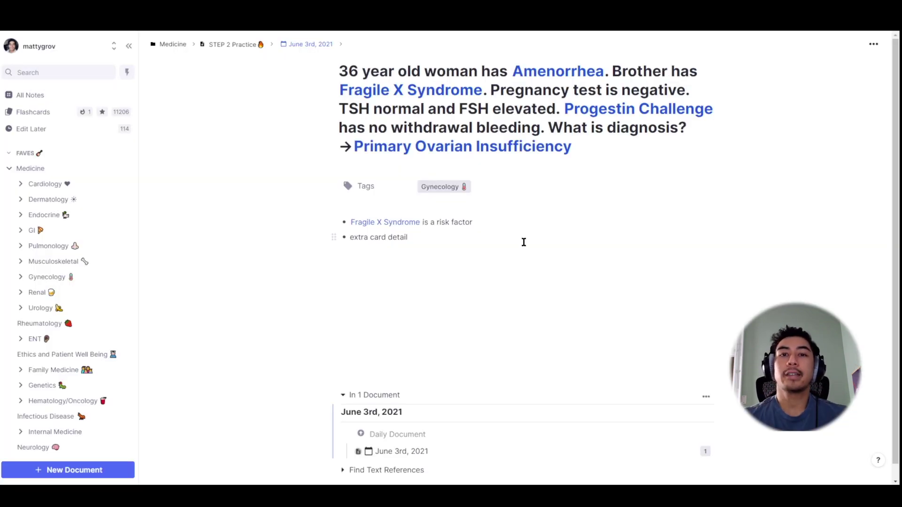